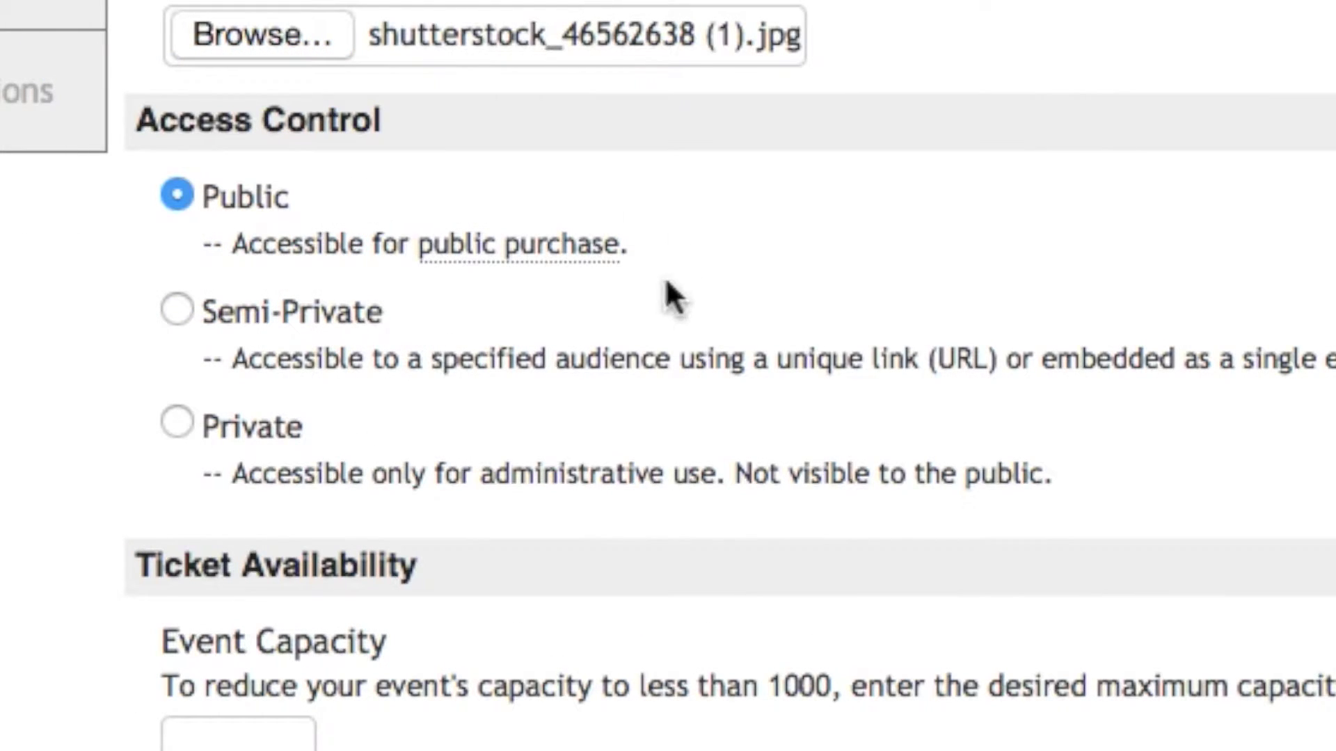
Return to the upcoming events list showing Hamlet and Macbeth on sale
mouse_move(588, 275)
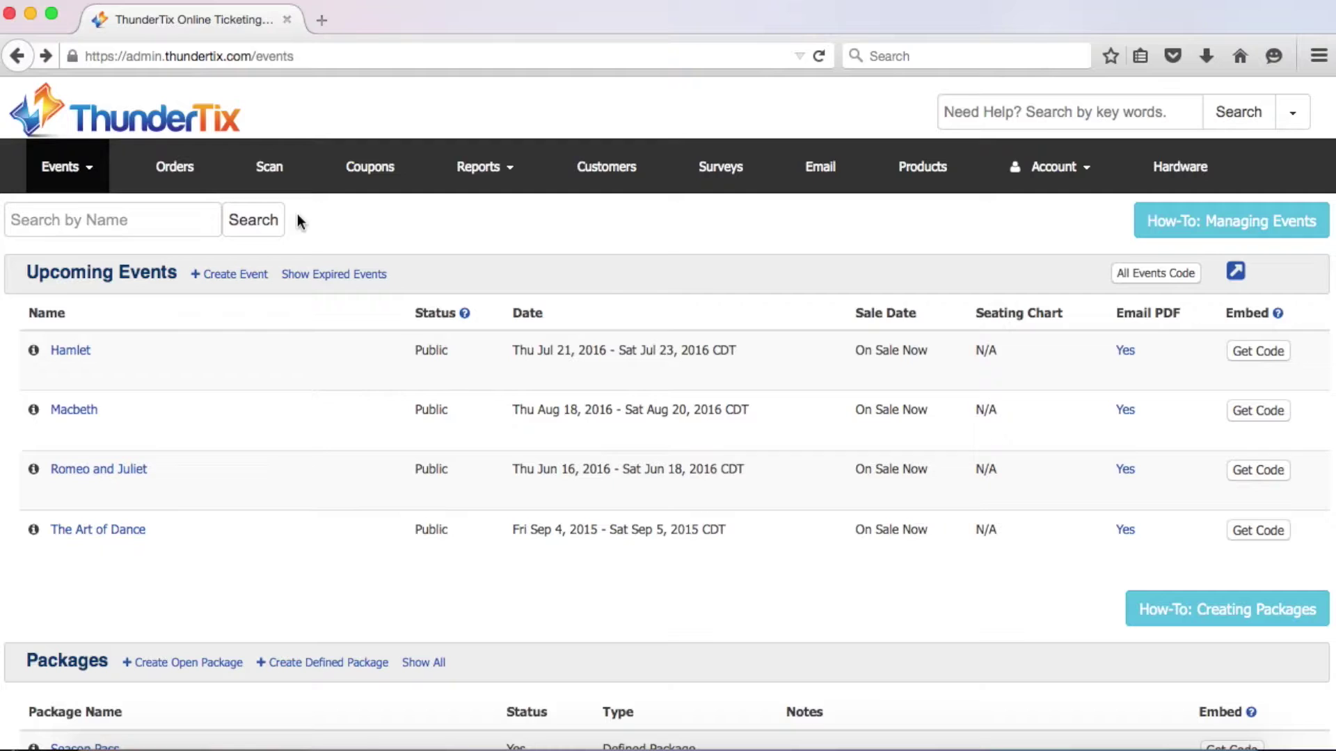
Open Account Settings from the Account menu and look over the venue settings
click(1043, 167)
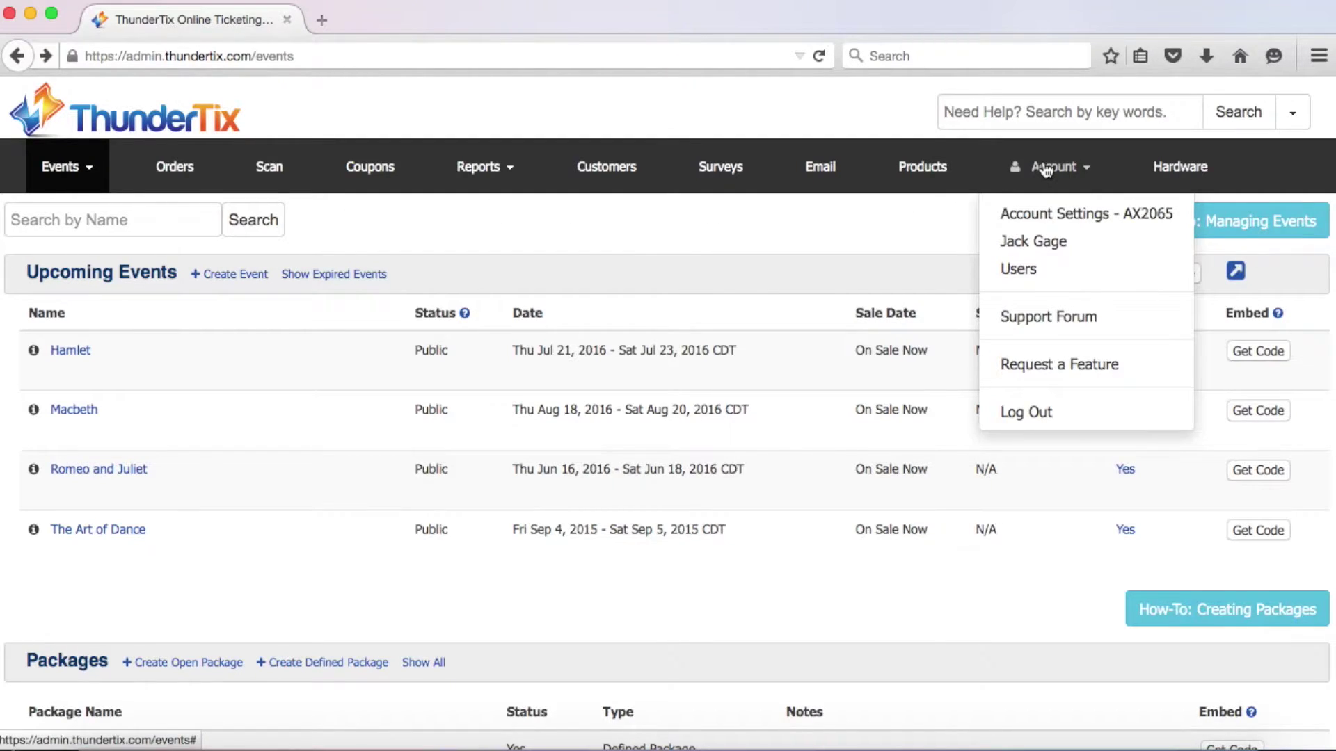
click(995, 214)
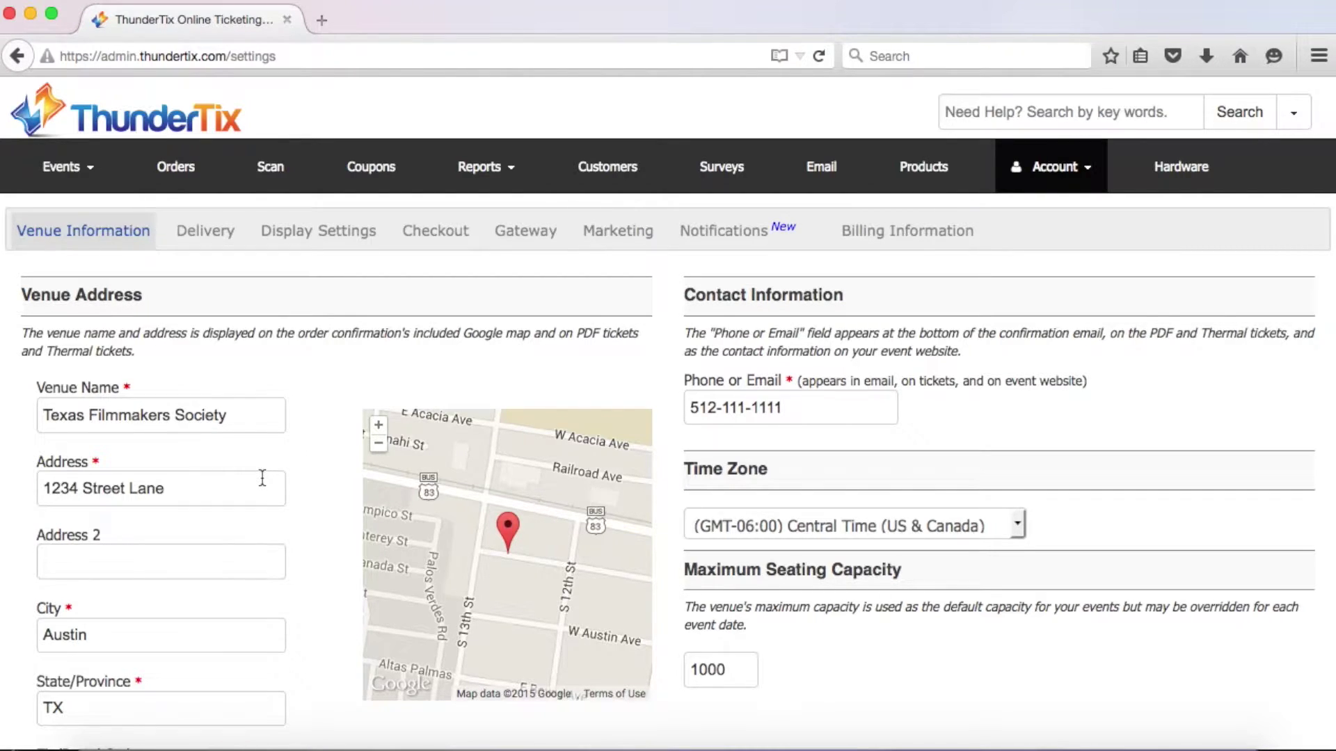
scroll(262, 478, down, 4)
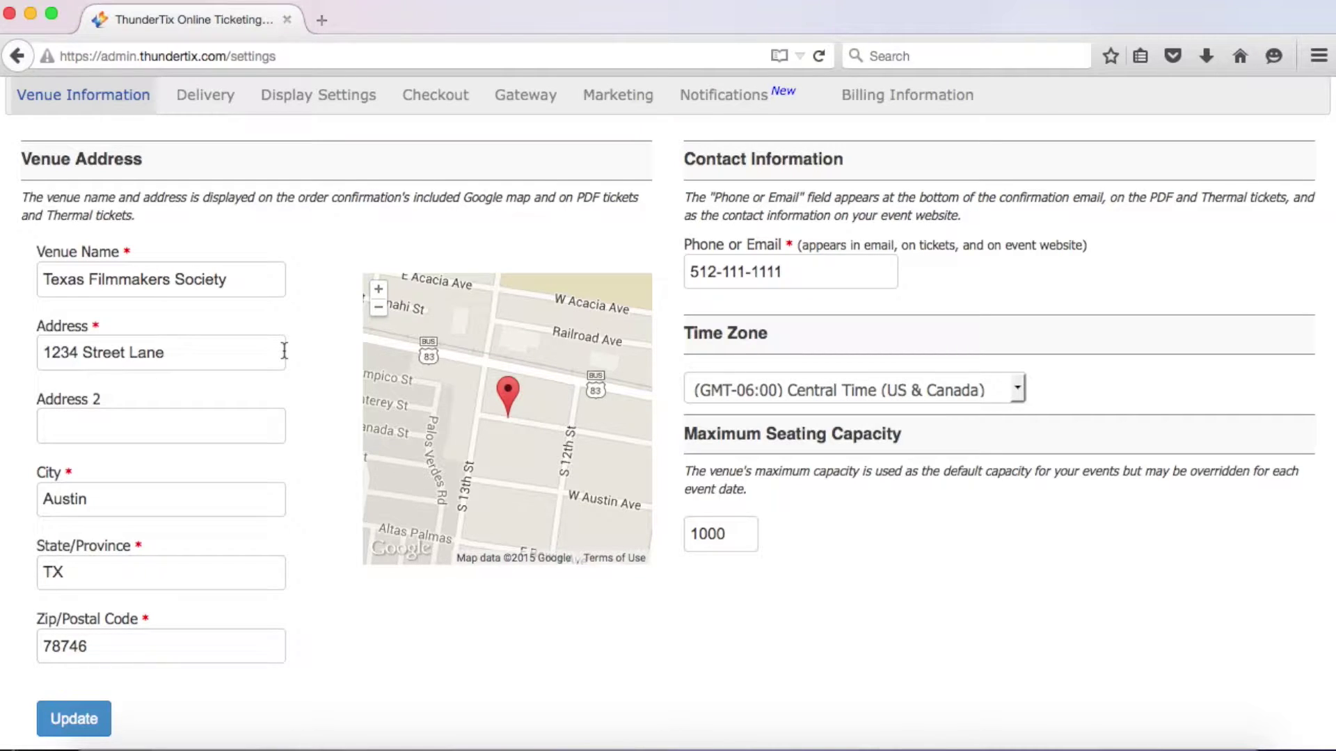
scroll(311, 396, up, 2)
scroll(311, 395, right, 1)
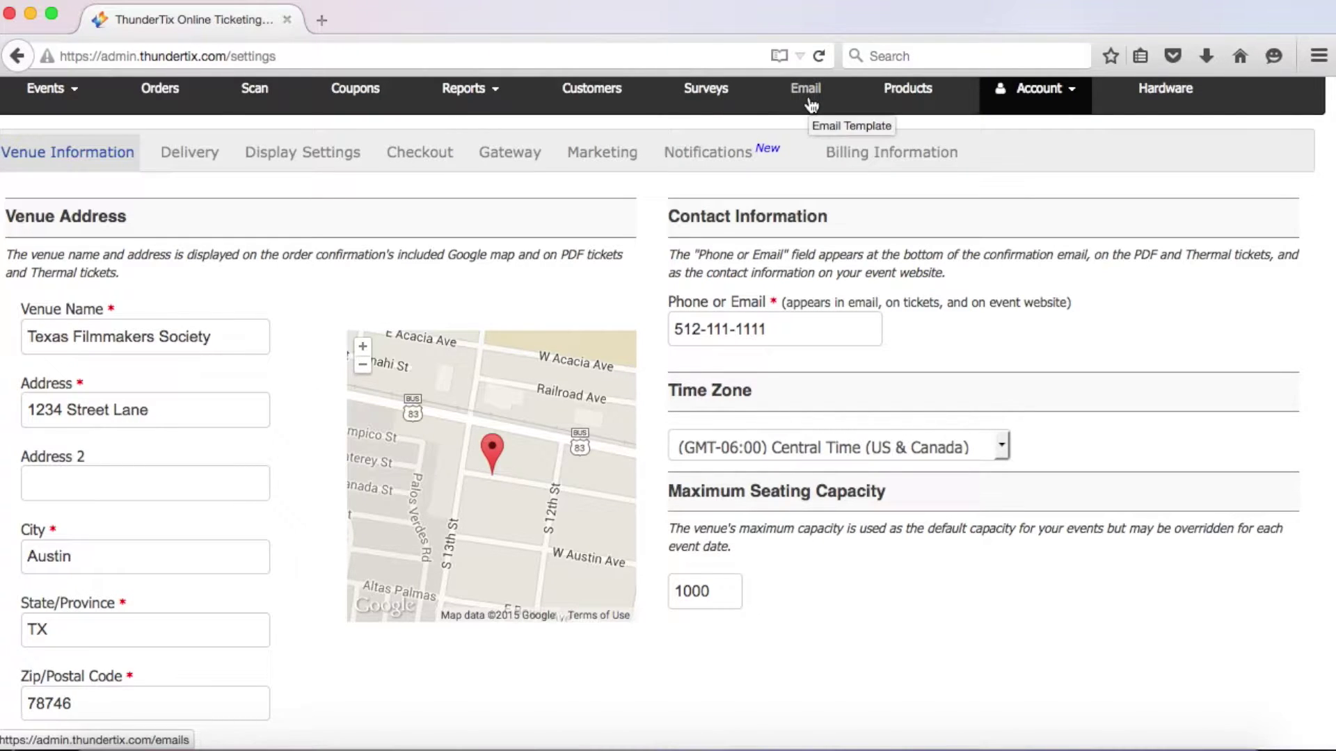
scroll(278, 393, down, 2)
scroll(278, 394, left, 1)
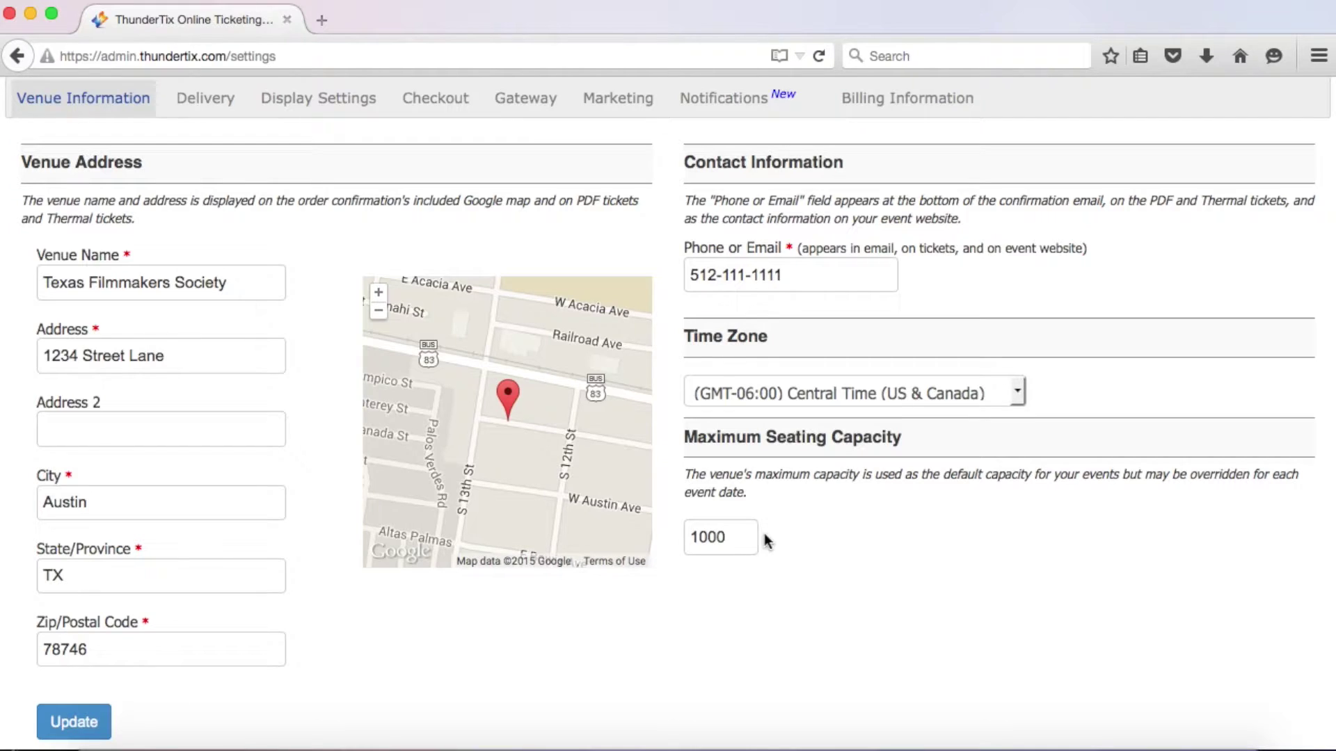
Change Maximum Seating Capacity from 1000 to 200 and save the venue settings
key(BackSpace)
key(BackSpace)
key(BackSpace)
key(BackSpace)
text(200)
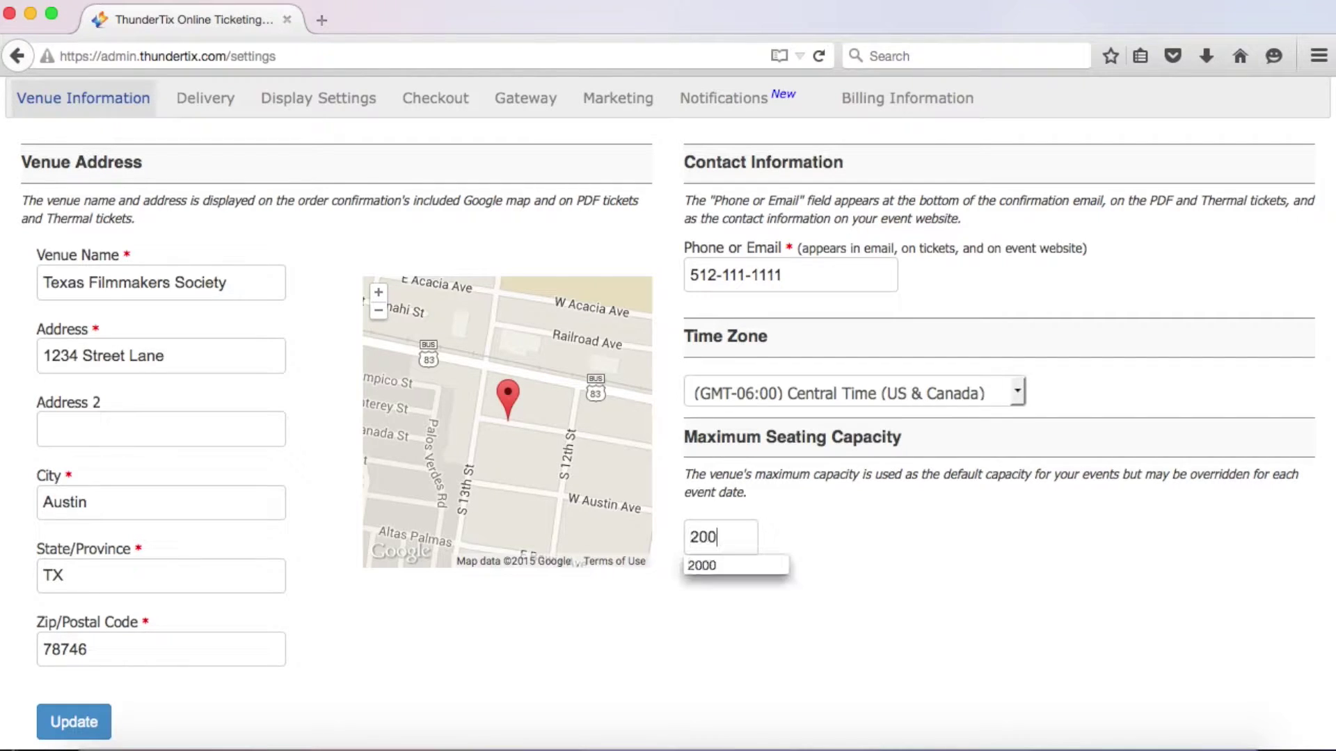
click(784, 544)
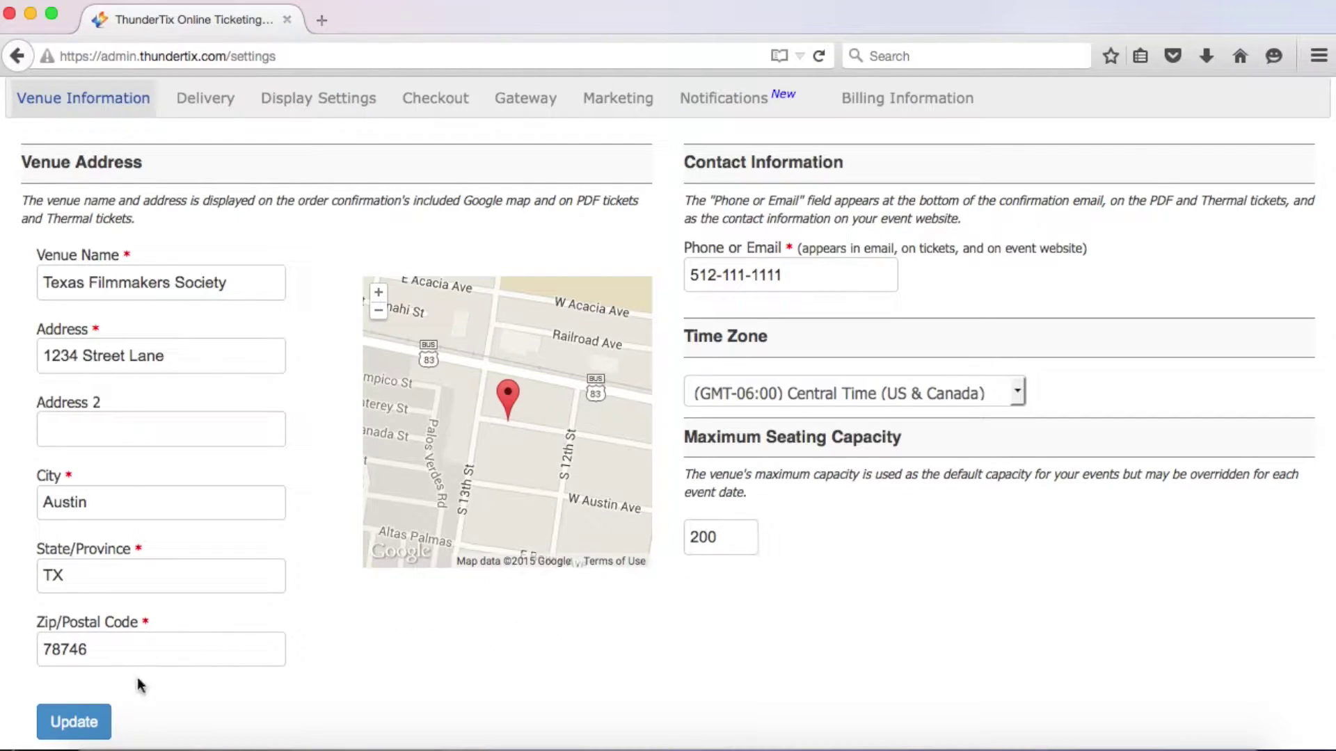
click(103, 718)
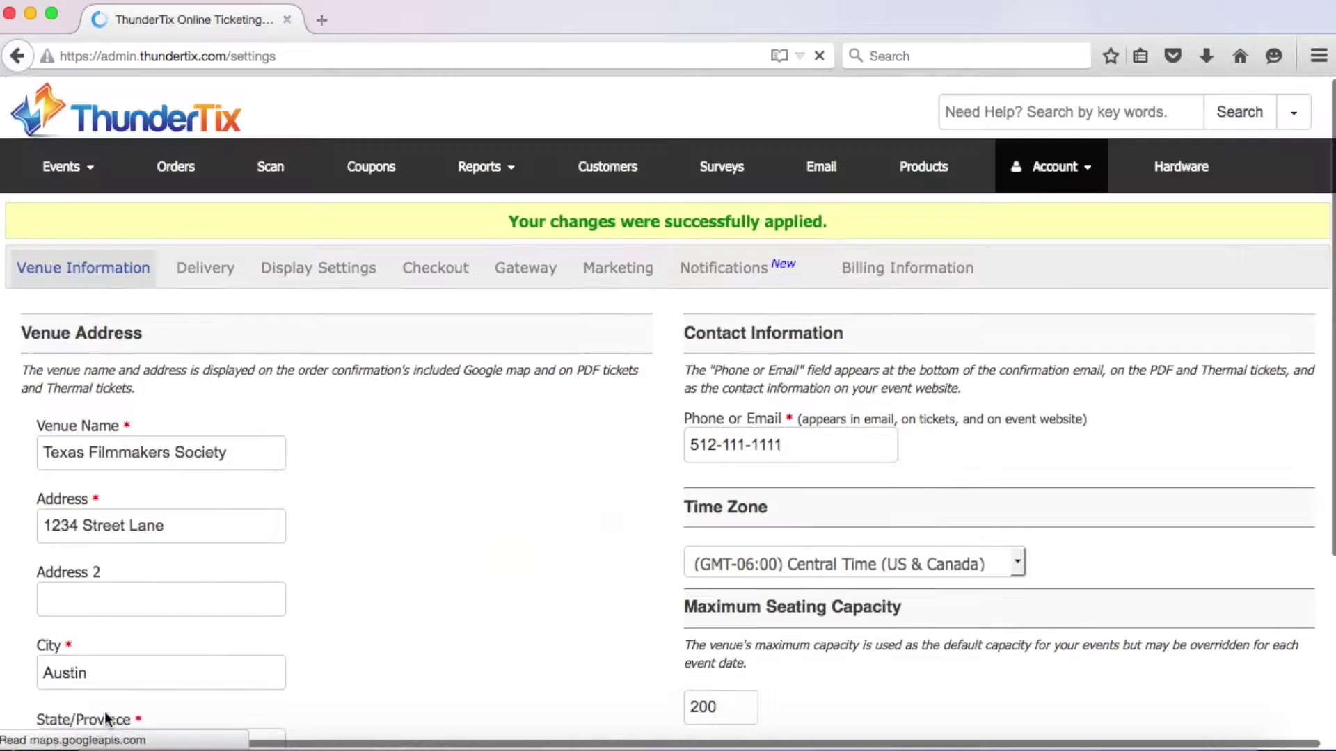
On the Delivery tab, enter the PDF ticket policy: 'No admittance without this ticket' plus a refunds phone number
click(230, 274)
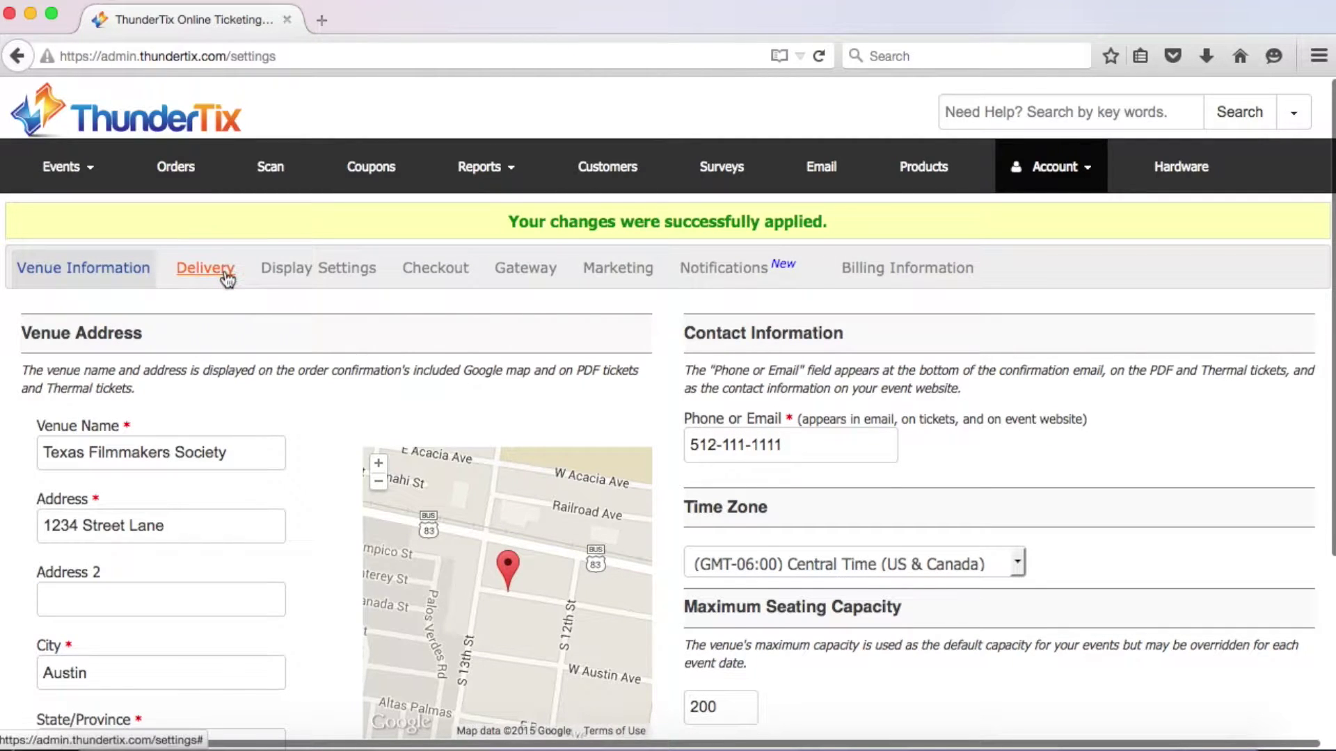
scroll(229, 279, down, 1)
scroll(229, 279, down, 4)
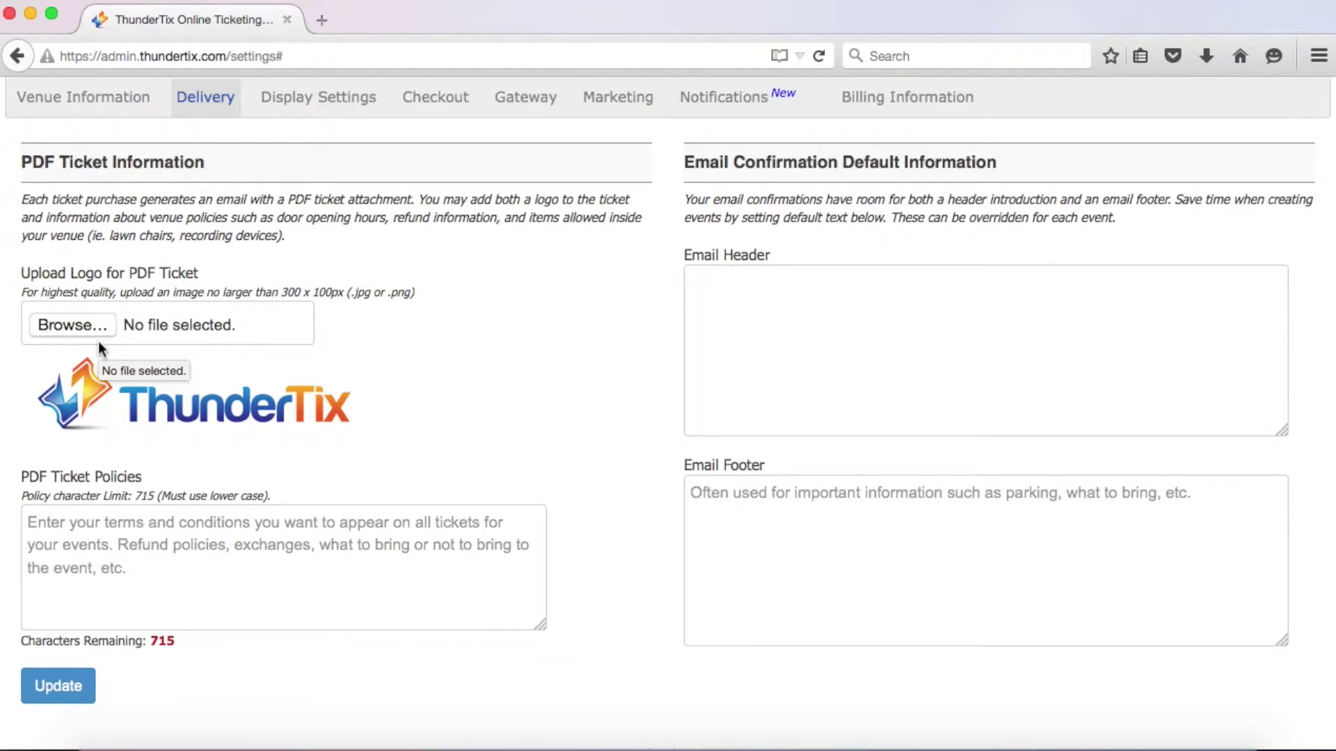
click(44, 520)
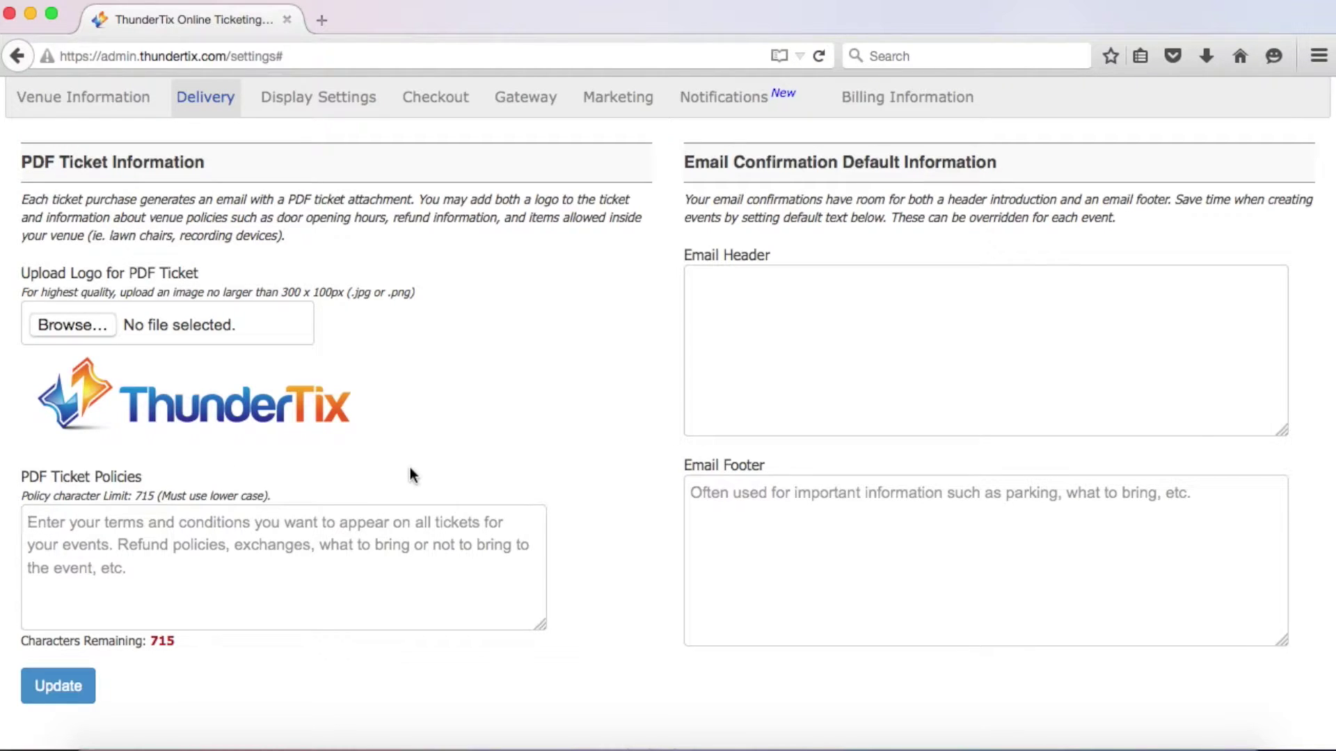
text(No admittance wit)
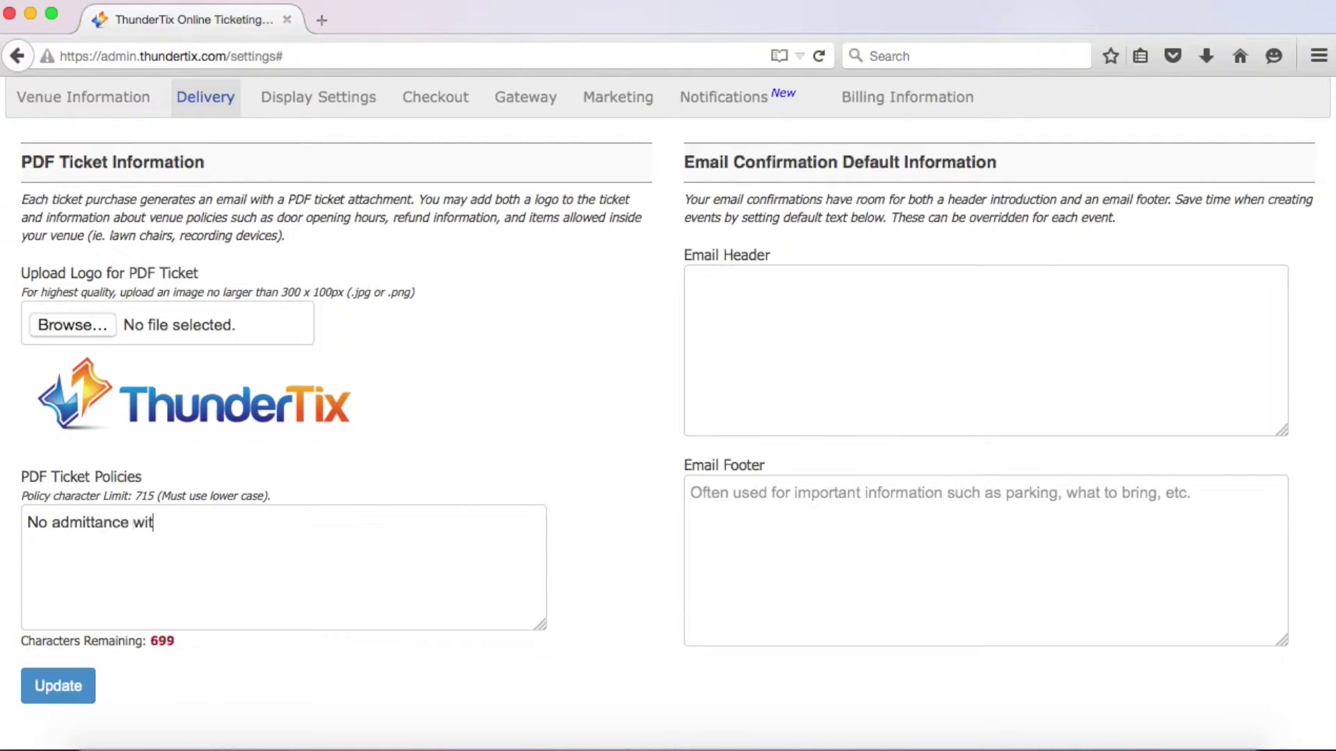
text(hout this ticket. )
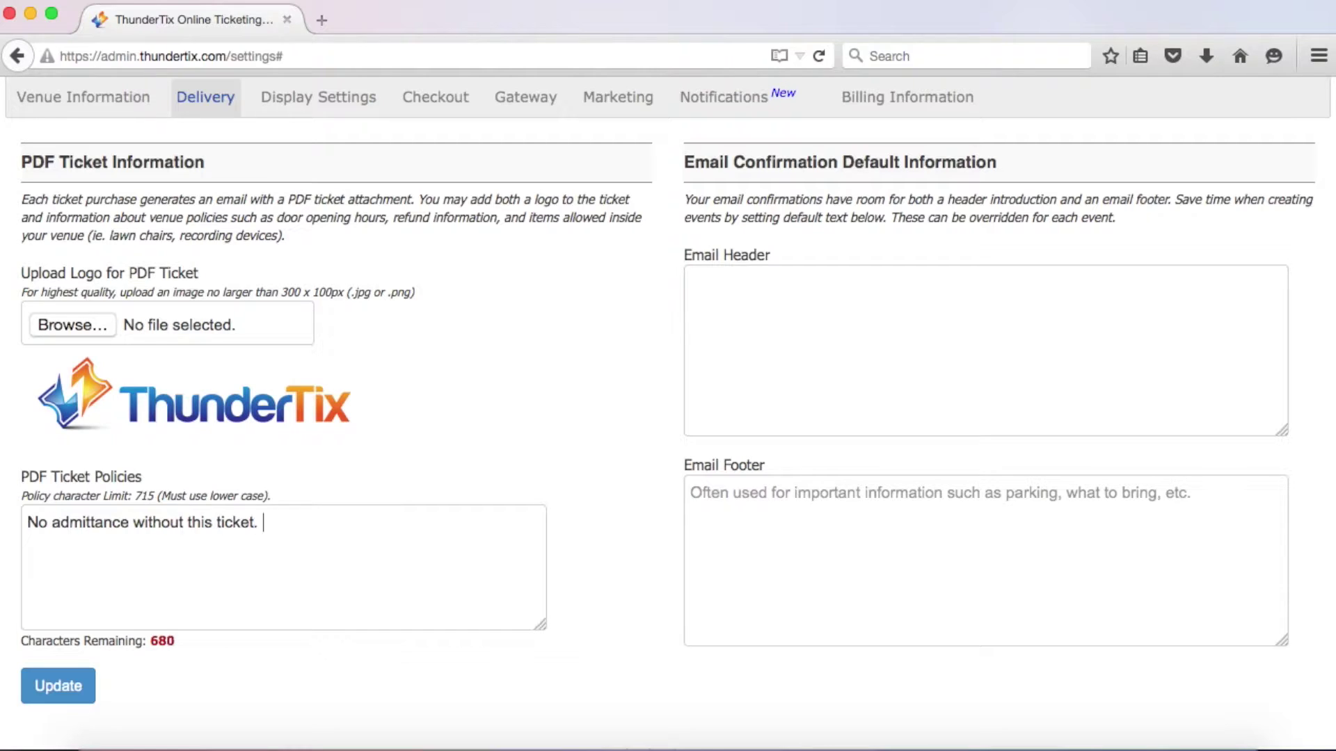
text(For refunds or)
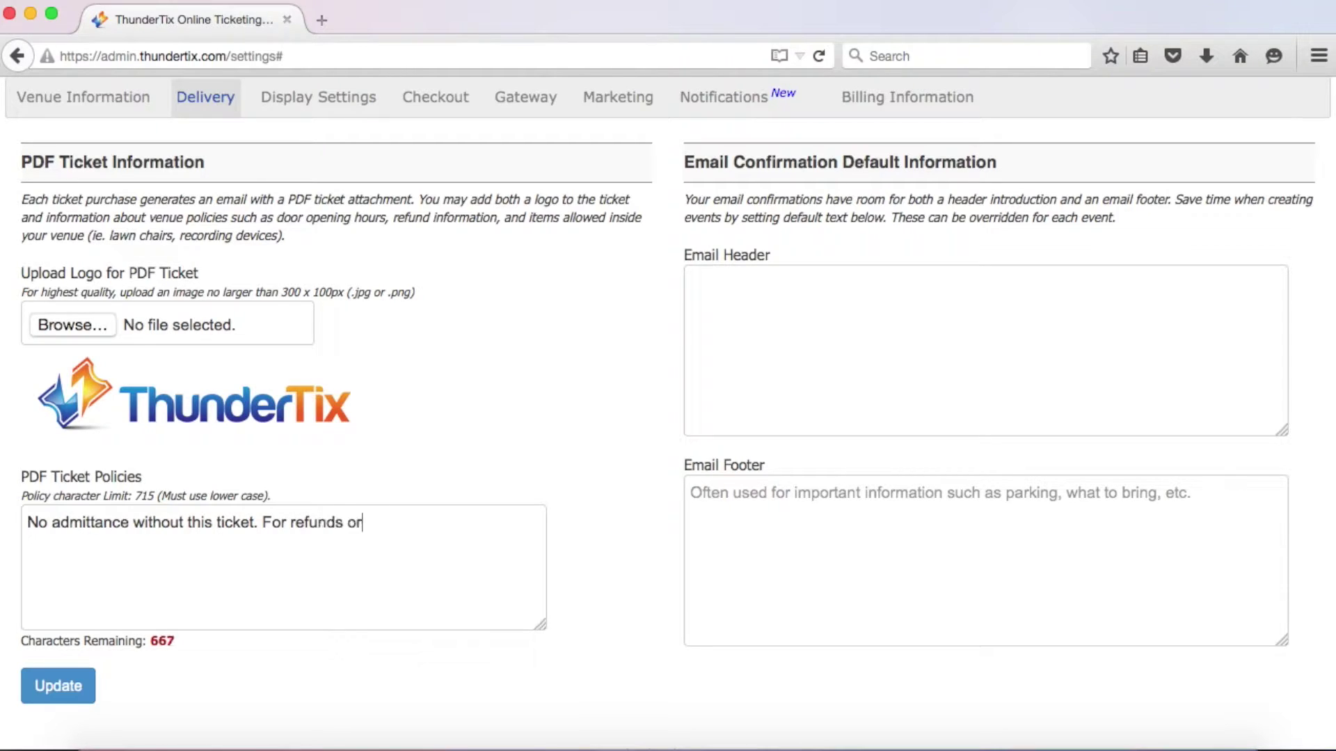
text( exchanges, call )
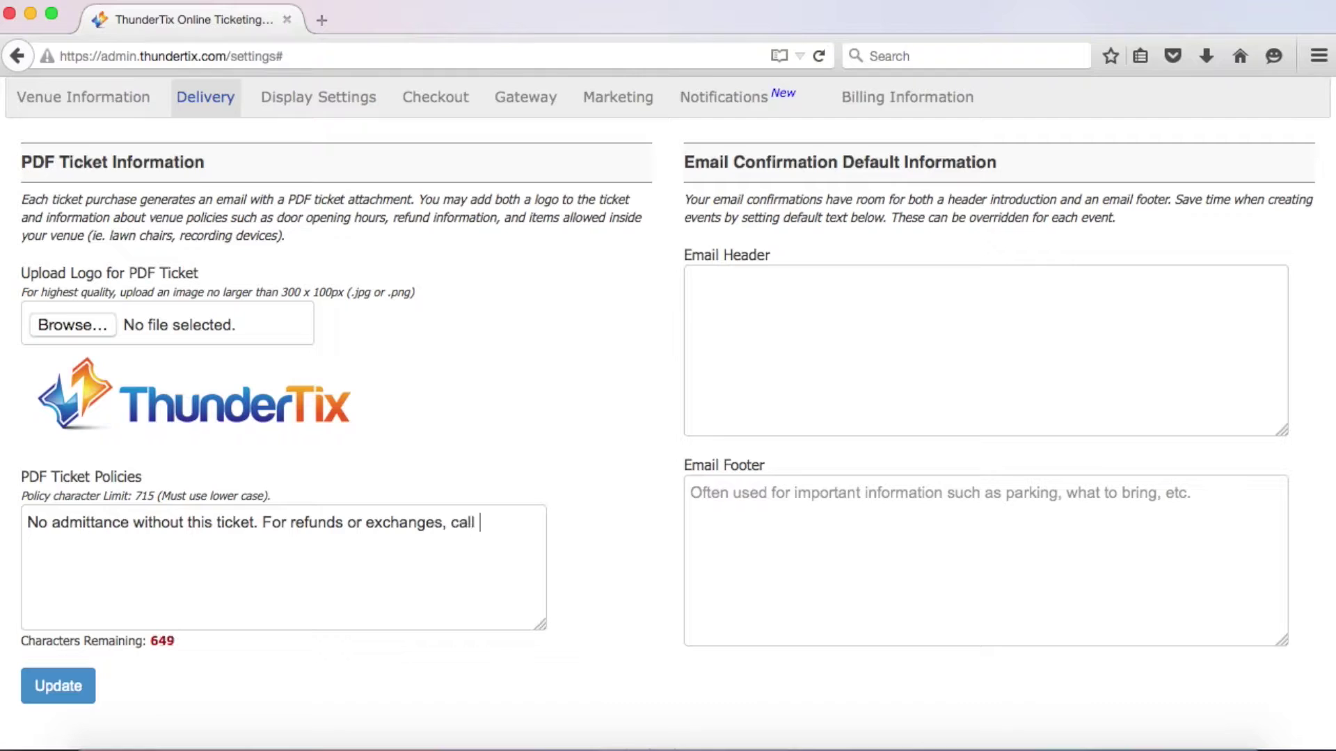
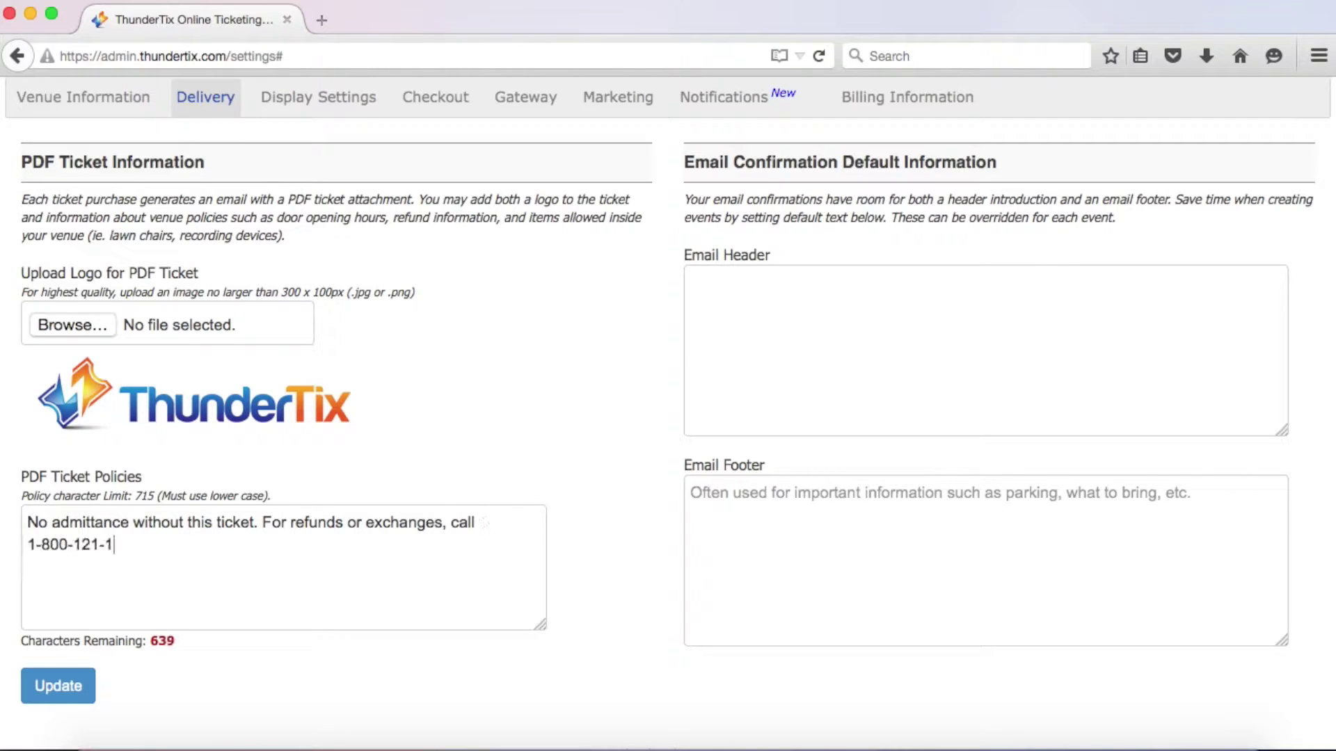
Write the email footer thanking buyers and describing free garage parking, then save the delivery settings
click(693, 273)
text(Thank you)
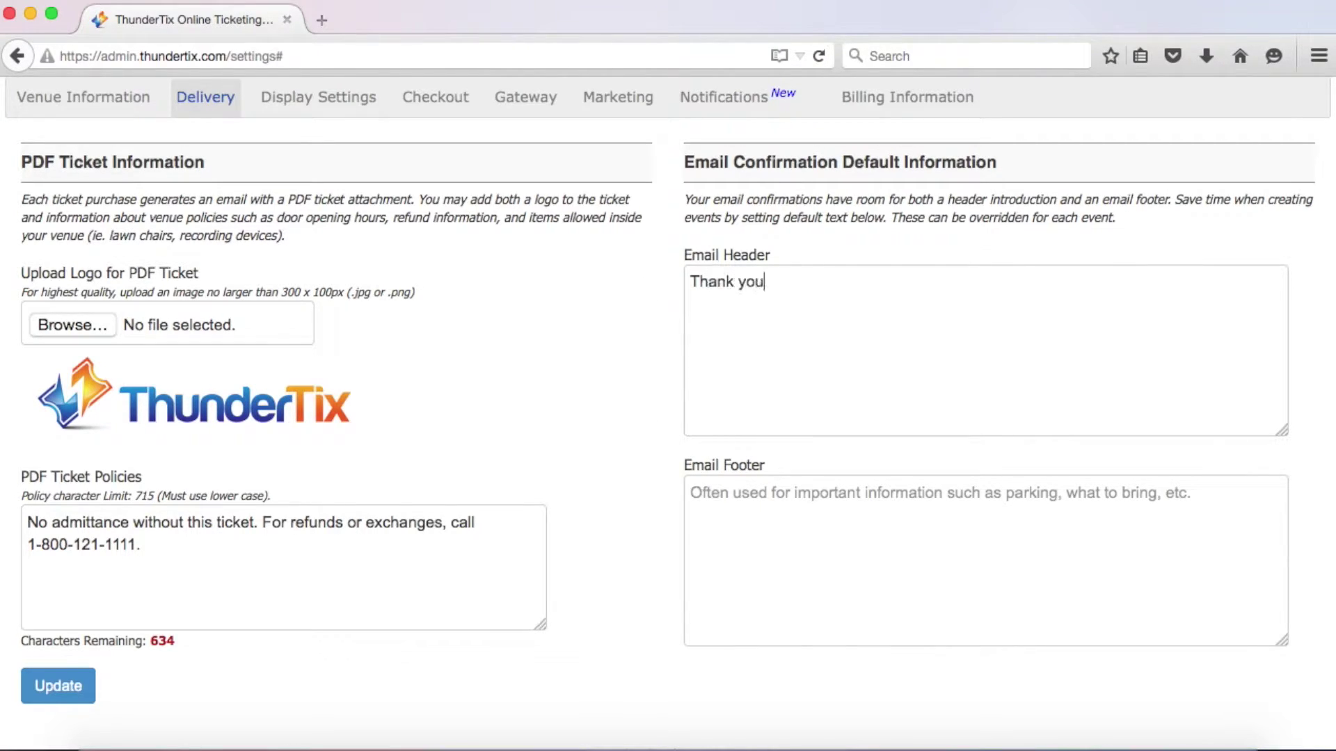
text( for your purchas)
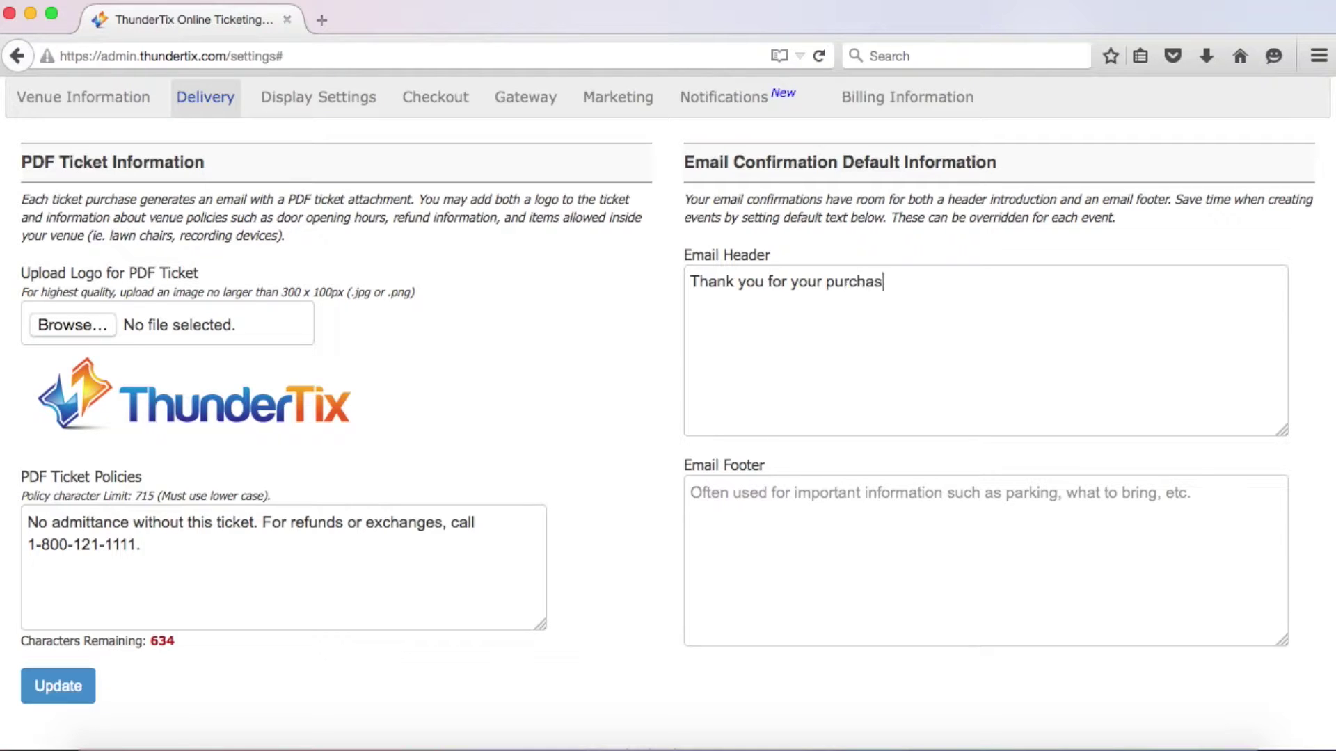
text(e!Parking in)
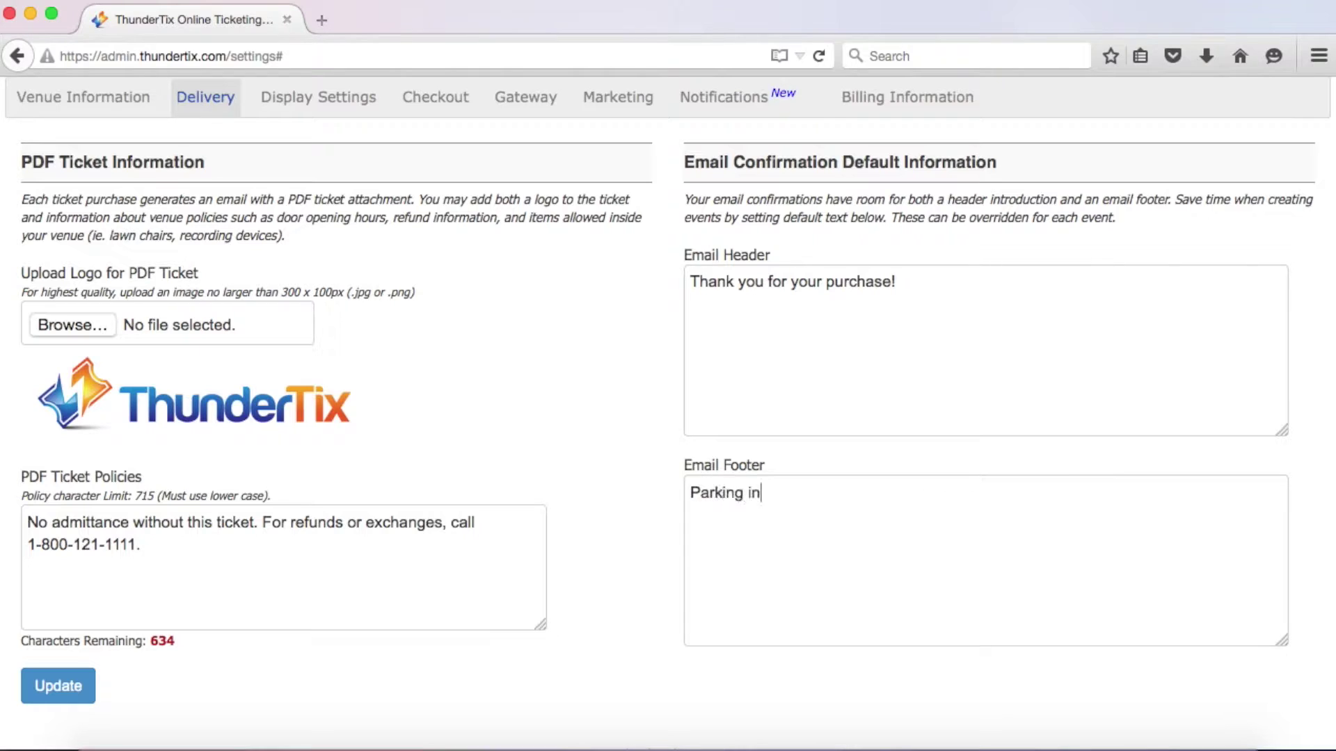
text( the garage is fr)
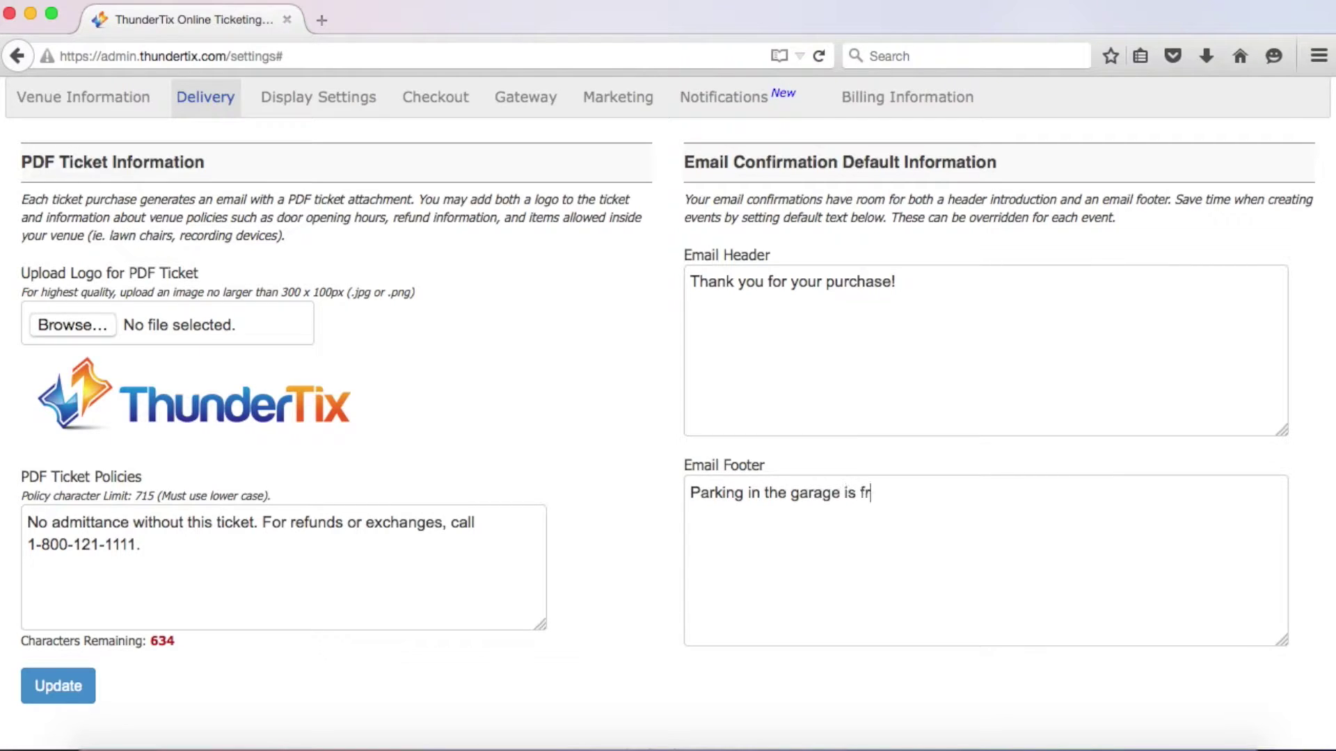
text(ee. Parking is )
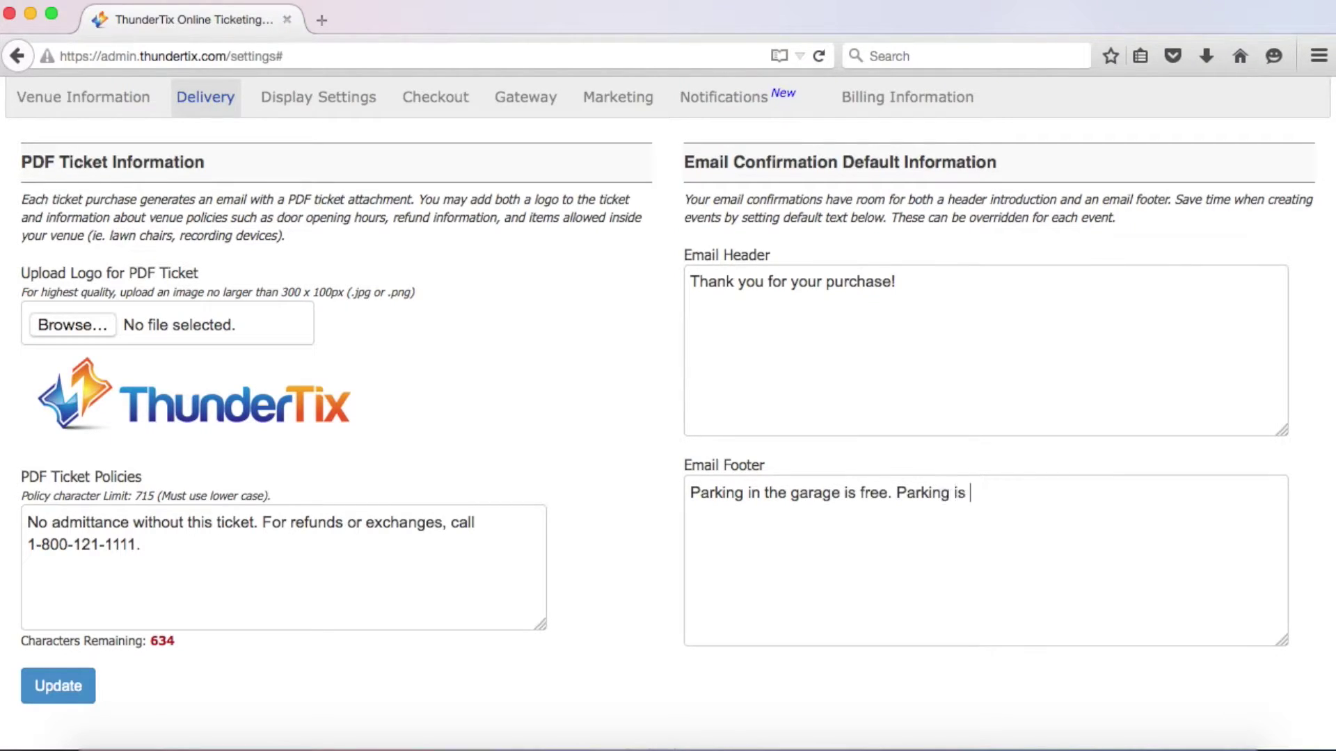
text(also available )
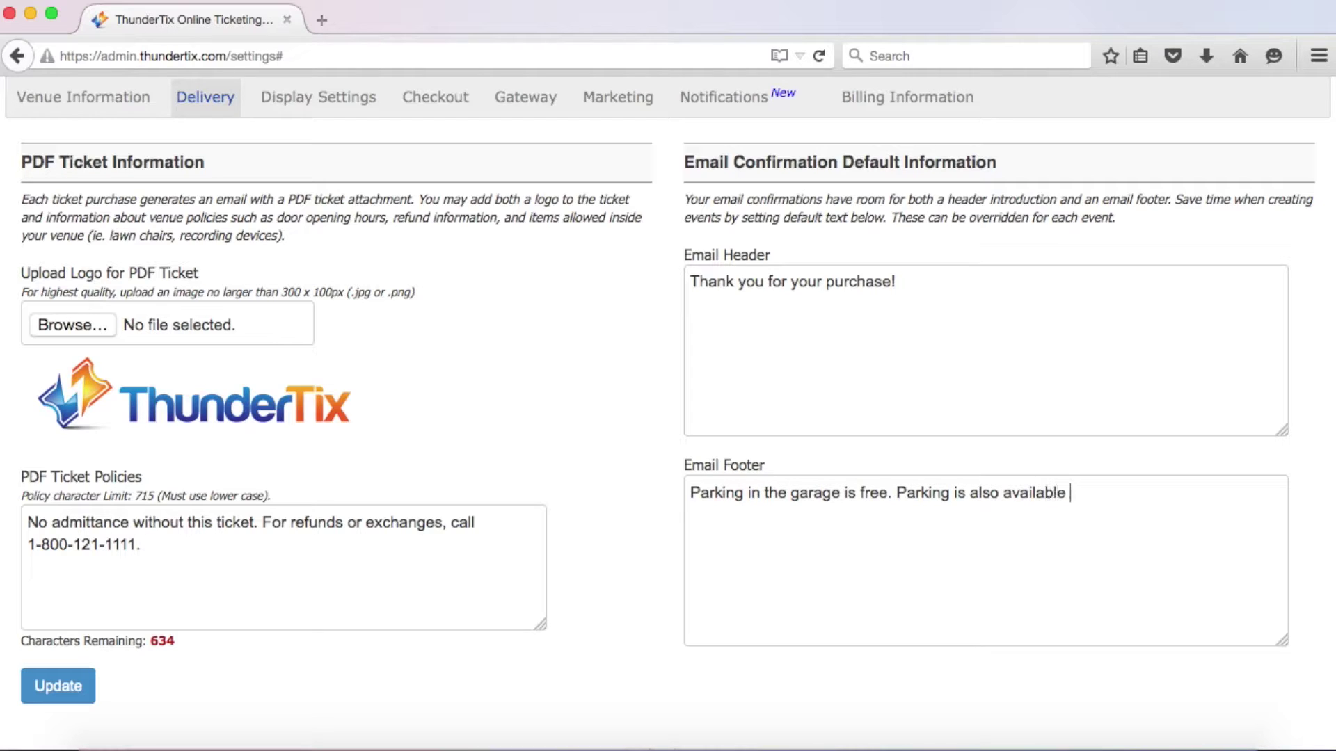
text(across the stre)
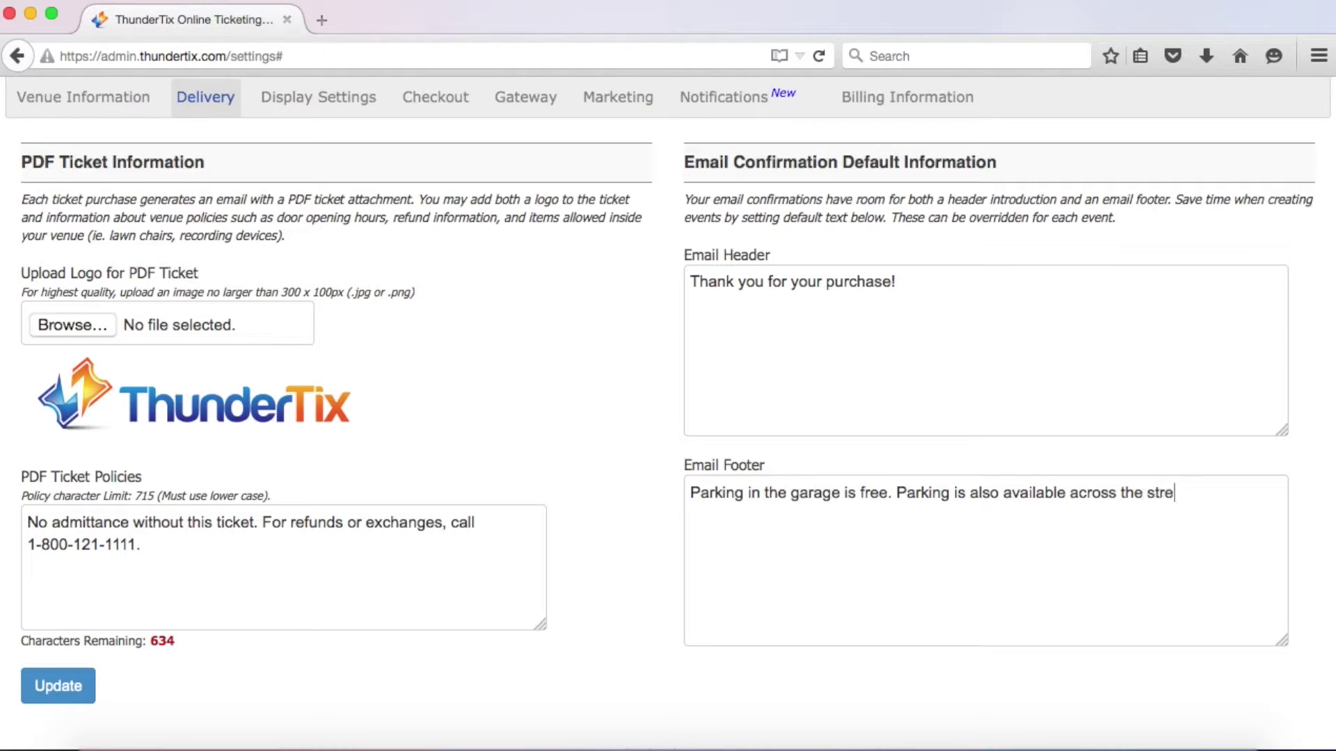
text(et for a fee.)
click(89, 691)
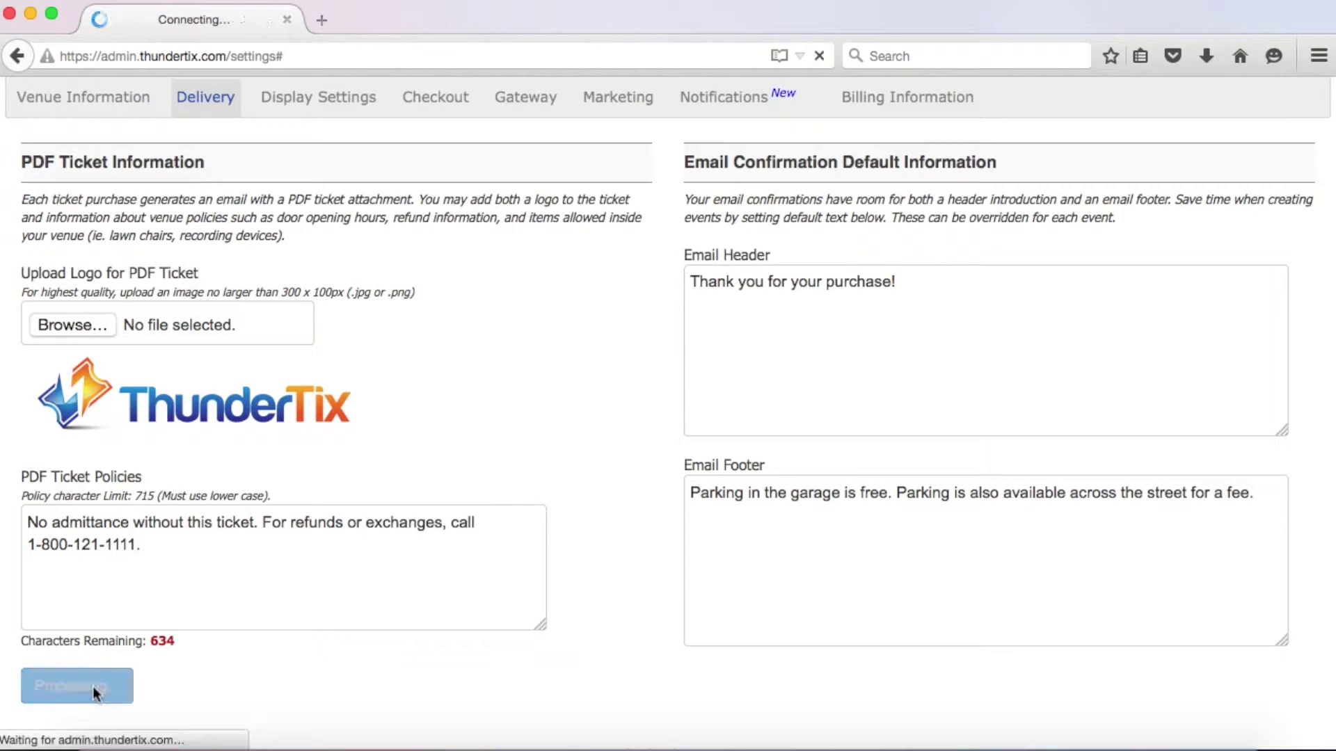
Inactivate events 30 minutes prior, showing 'Limited amount of tickets available at the door.'
click(345, 279)
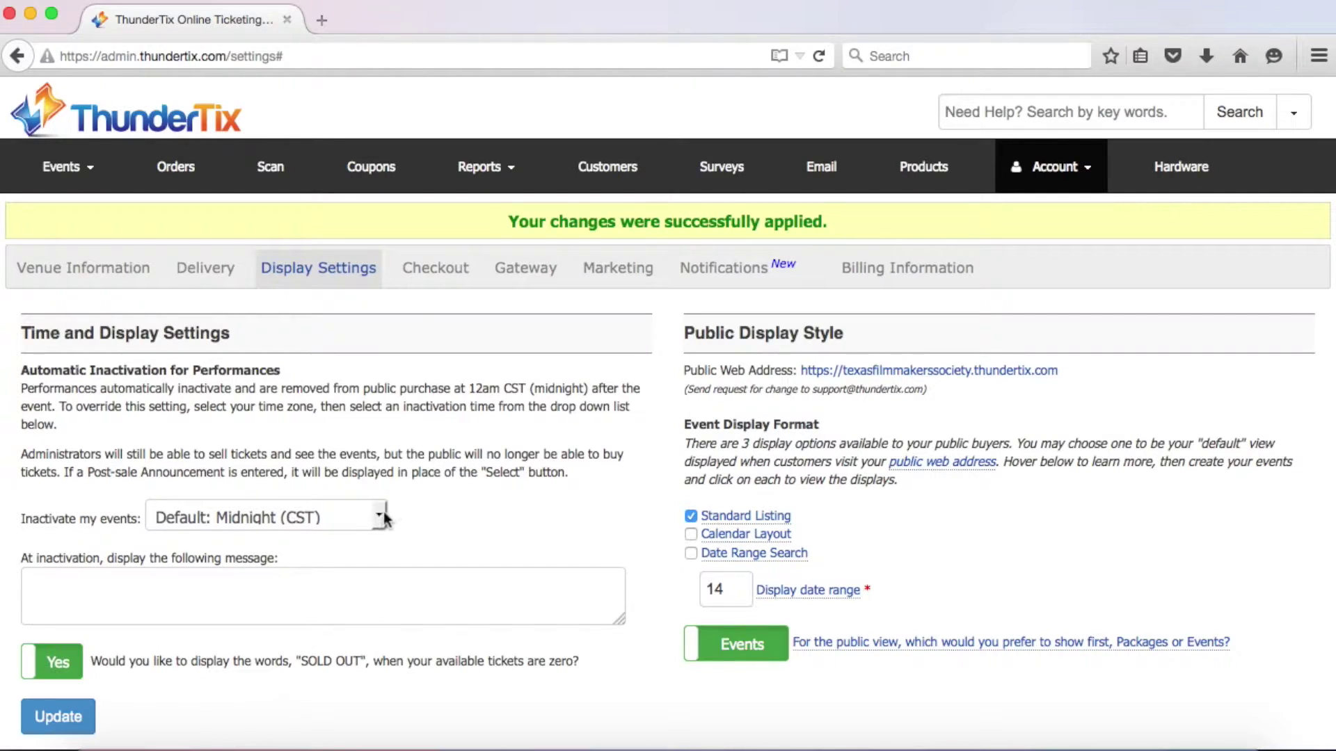
click(381, 516)
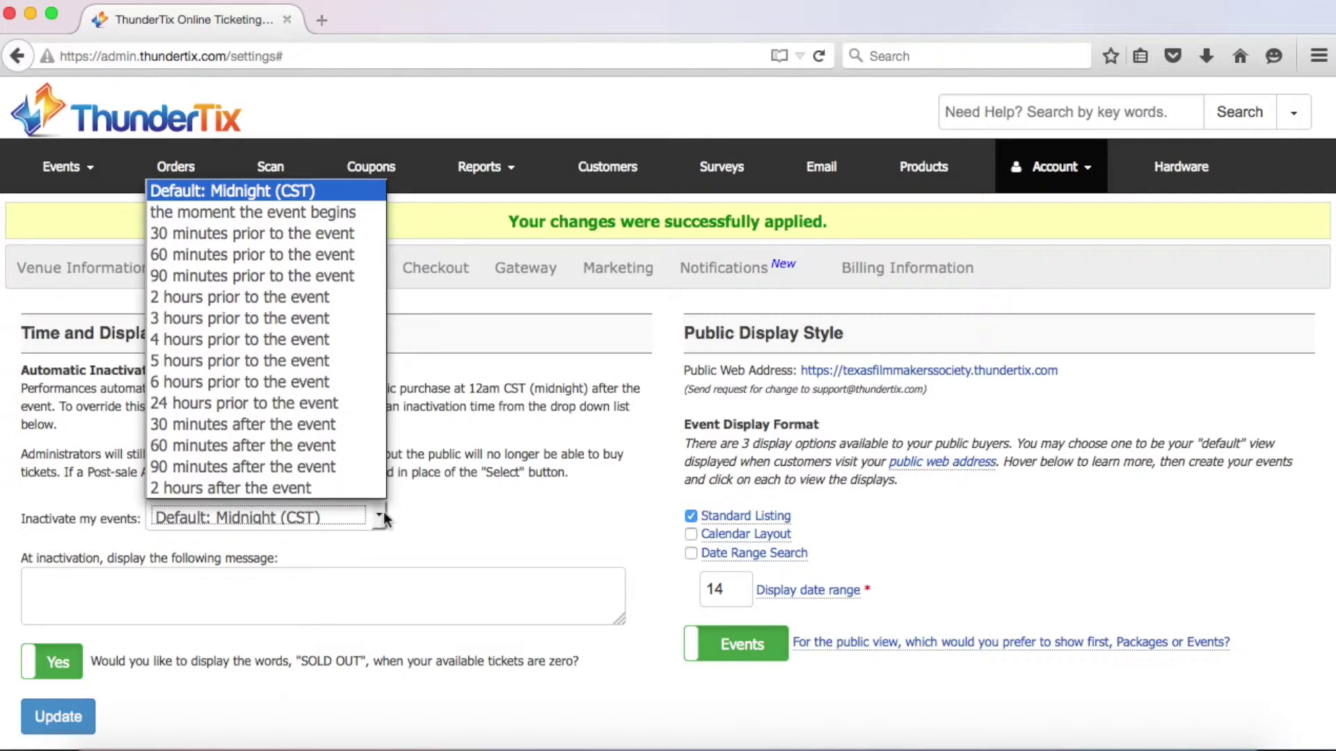
click(370, 234)
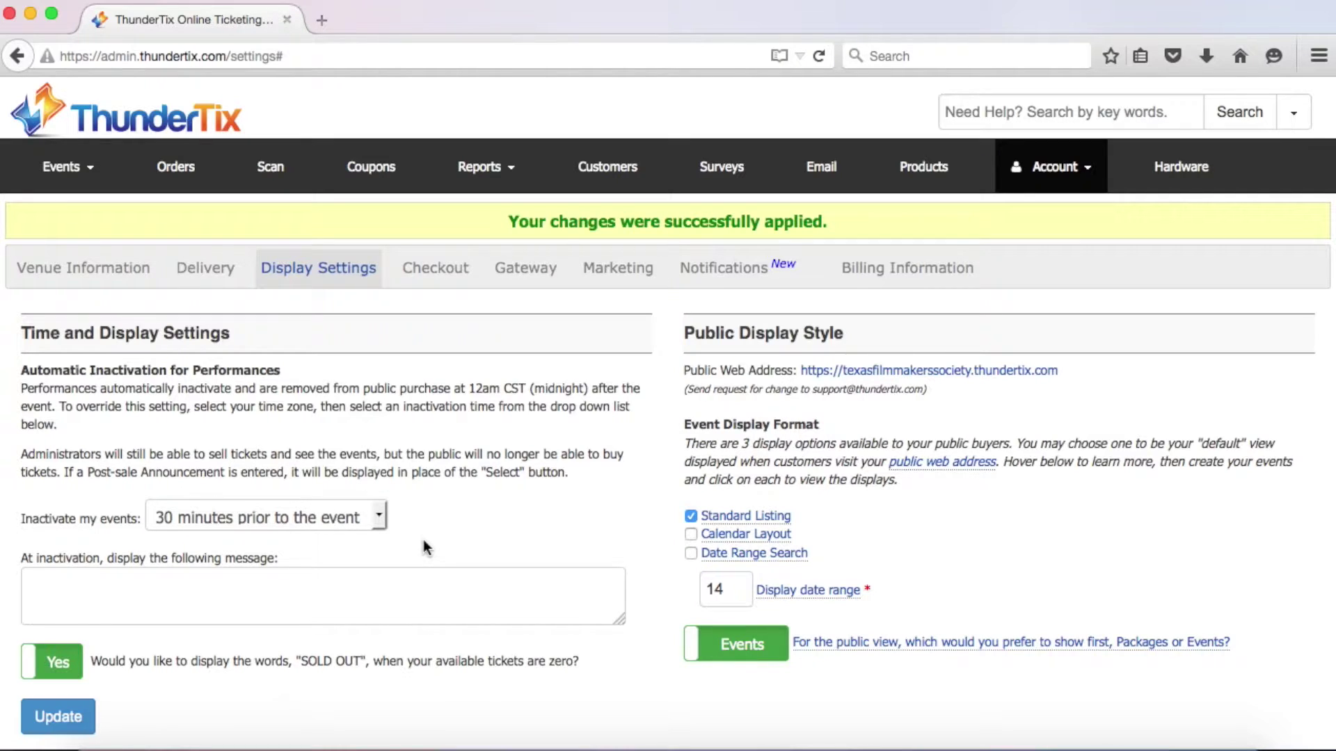
click(364, 579)
text(Limited amount of tickets)
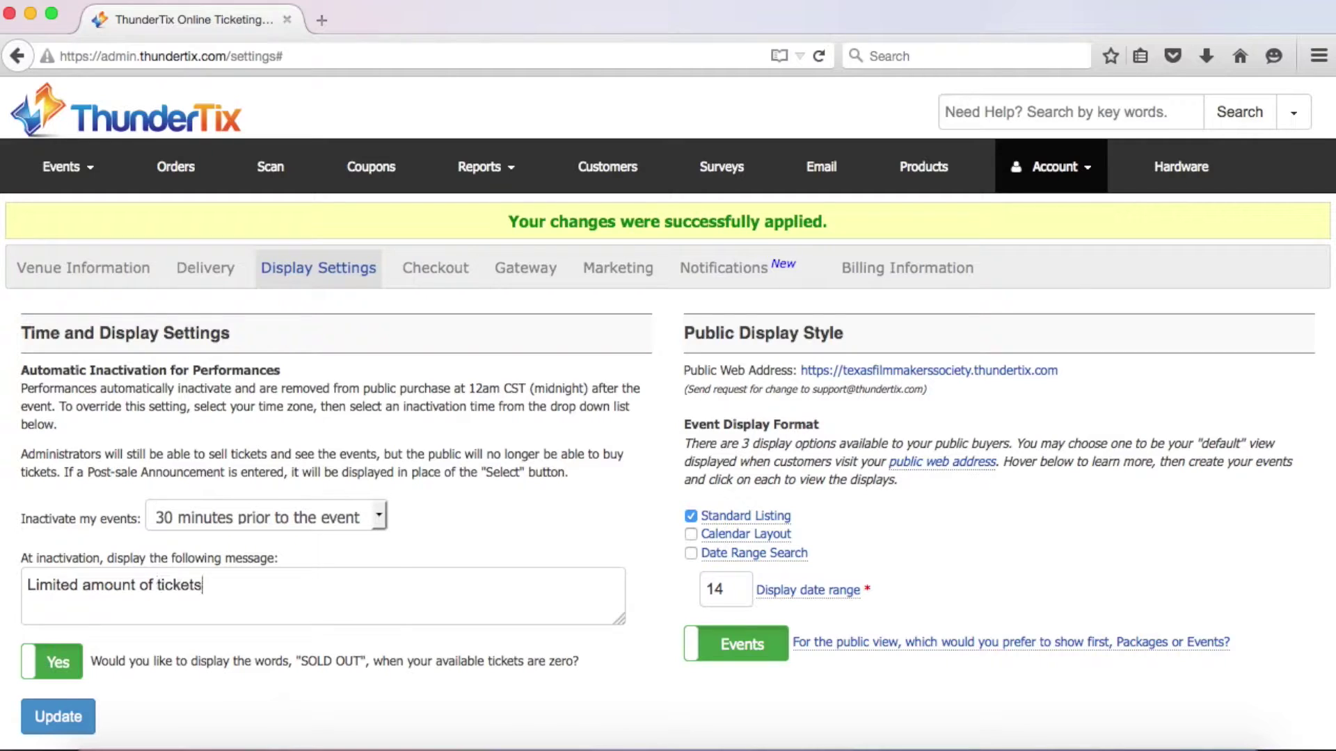
text( available at the door.)
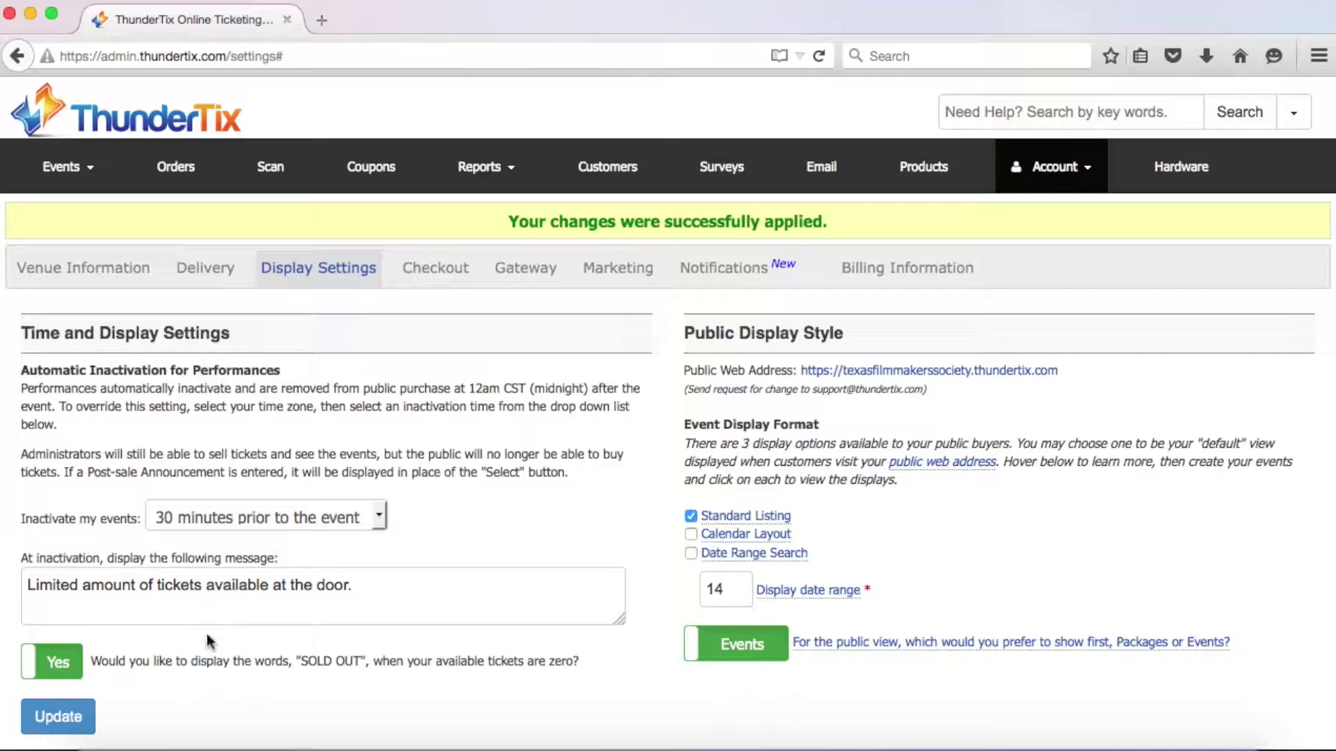
click(66, 683)
Switch the SOLD OUT label setting from Yes to No
click(66, 683)
click(75, 682)
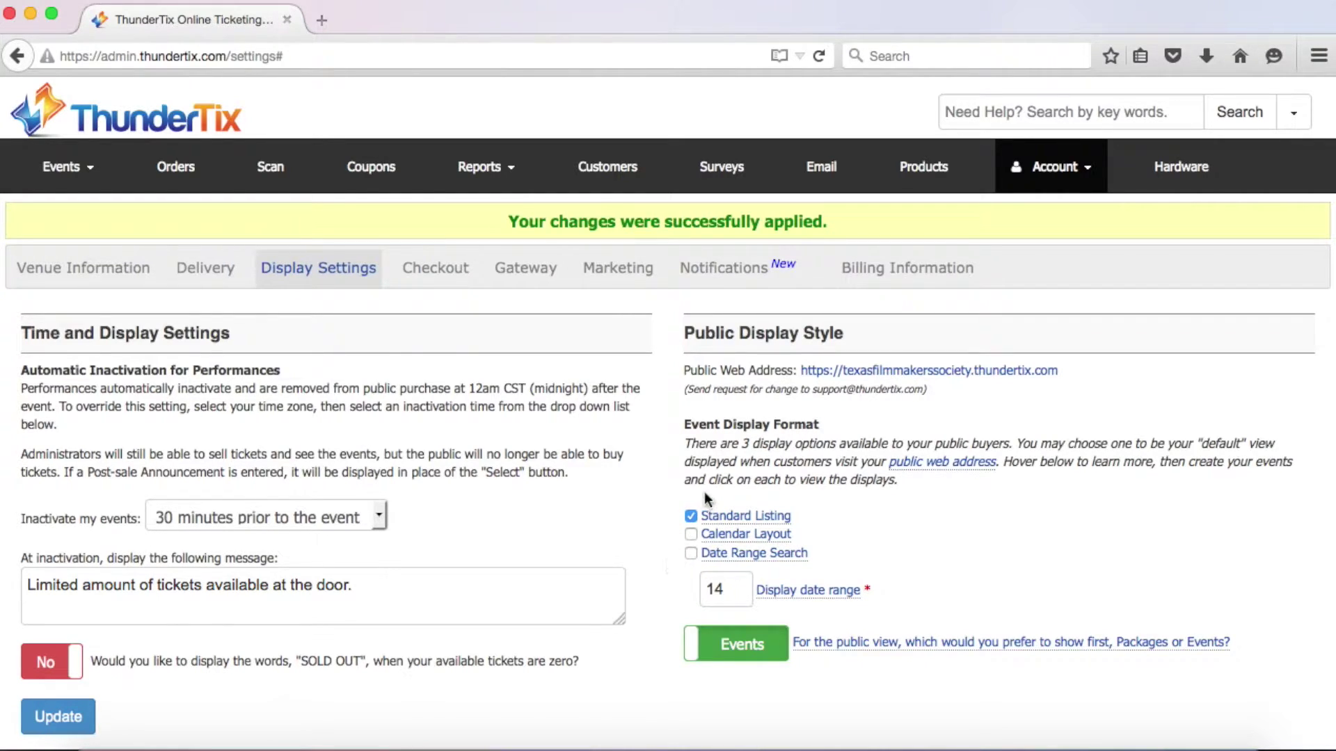
mouse_move(723, 518)
Preview the public Standard Listing page in a new tab, then close it
click(727, 516)
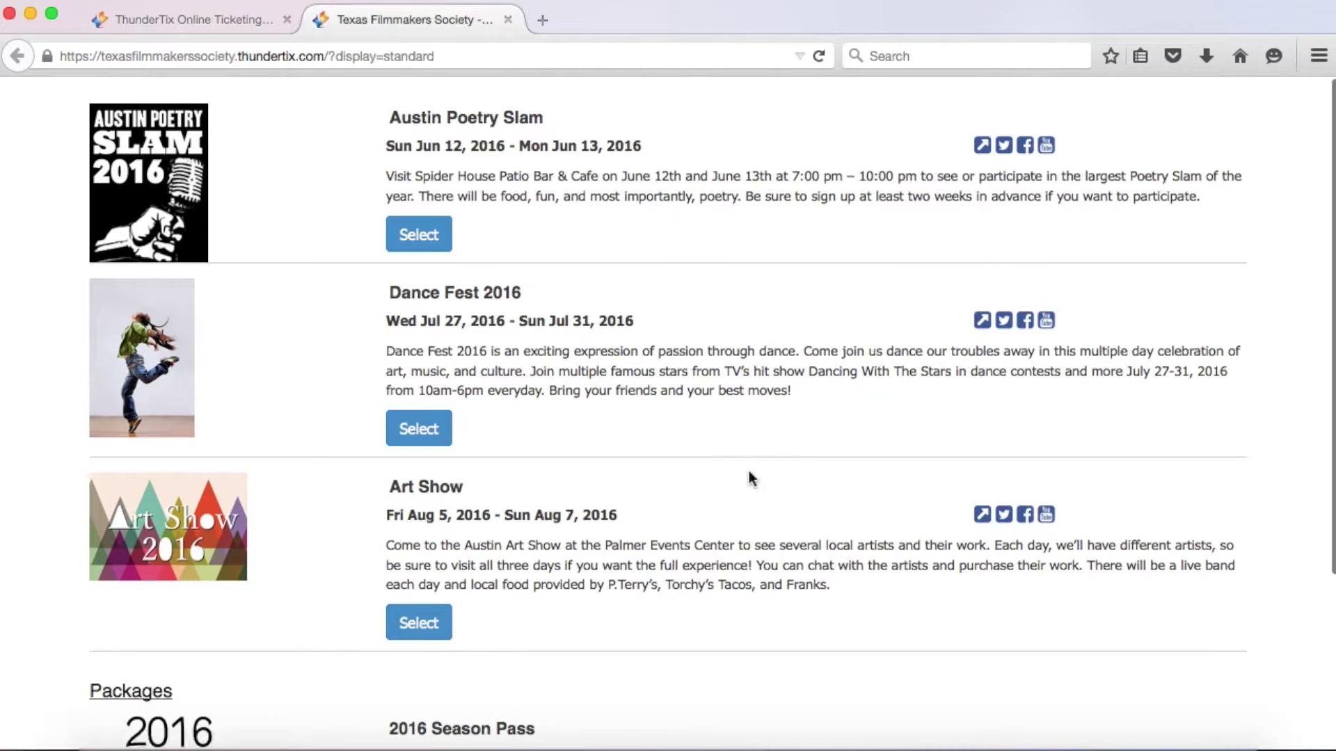
scroll(749, 478, down, 3)
scroll(750, 478, up, 3)
click(509, 20)
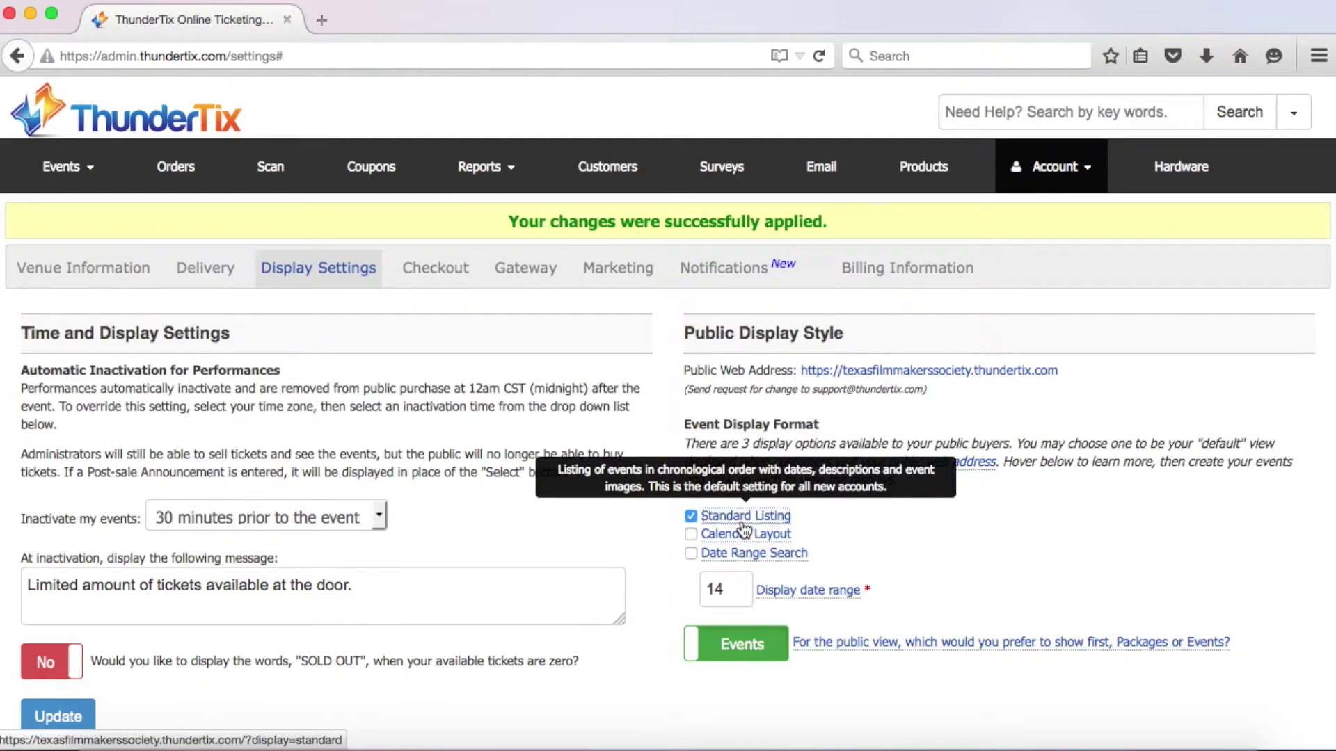
Keep Events shown before Packages and save the display settings
mouse_move(747, 539)
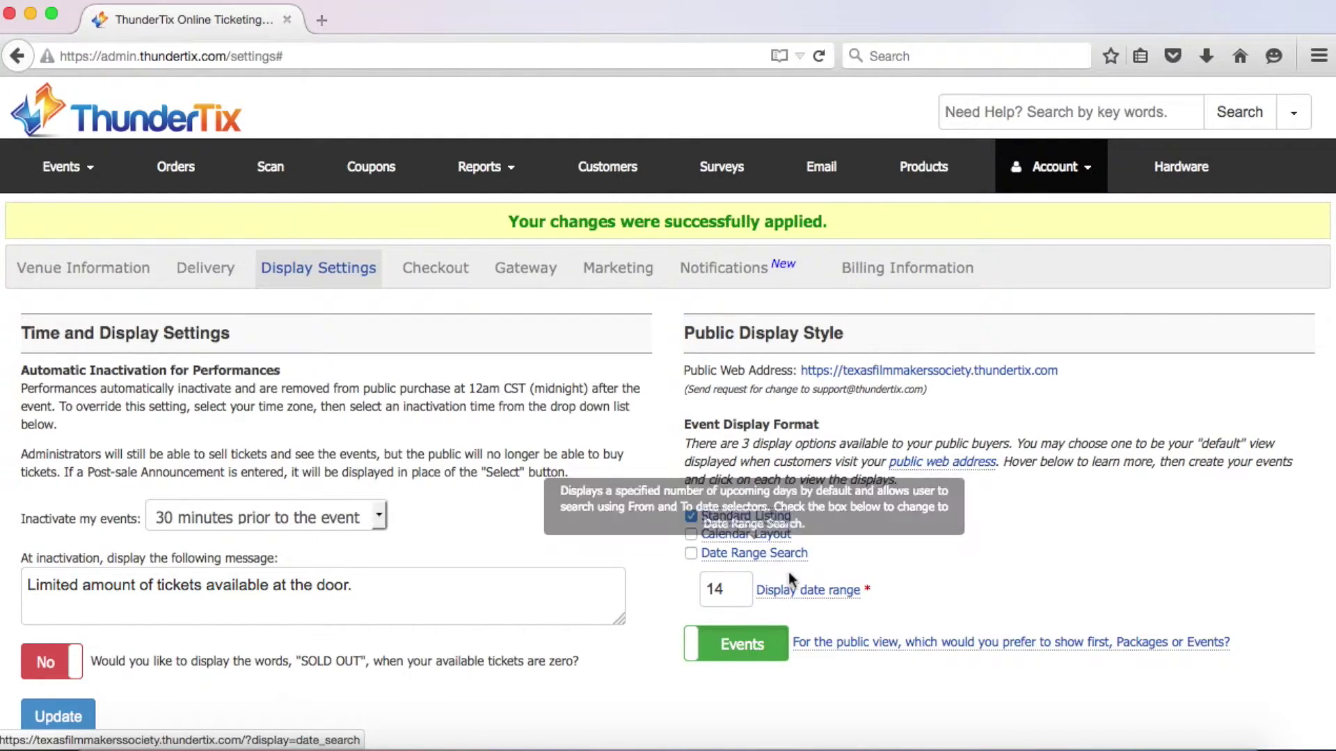
mouse_move(798, 591)
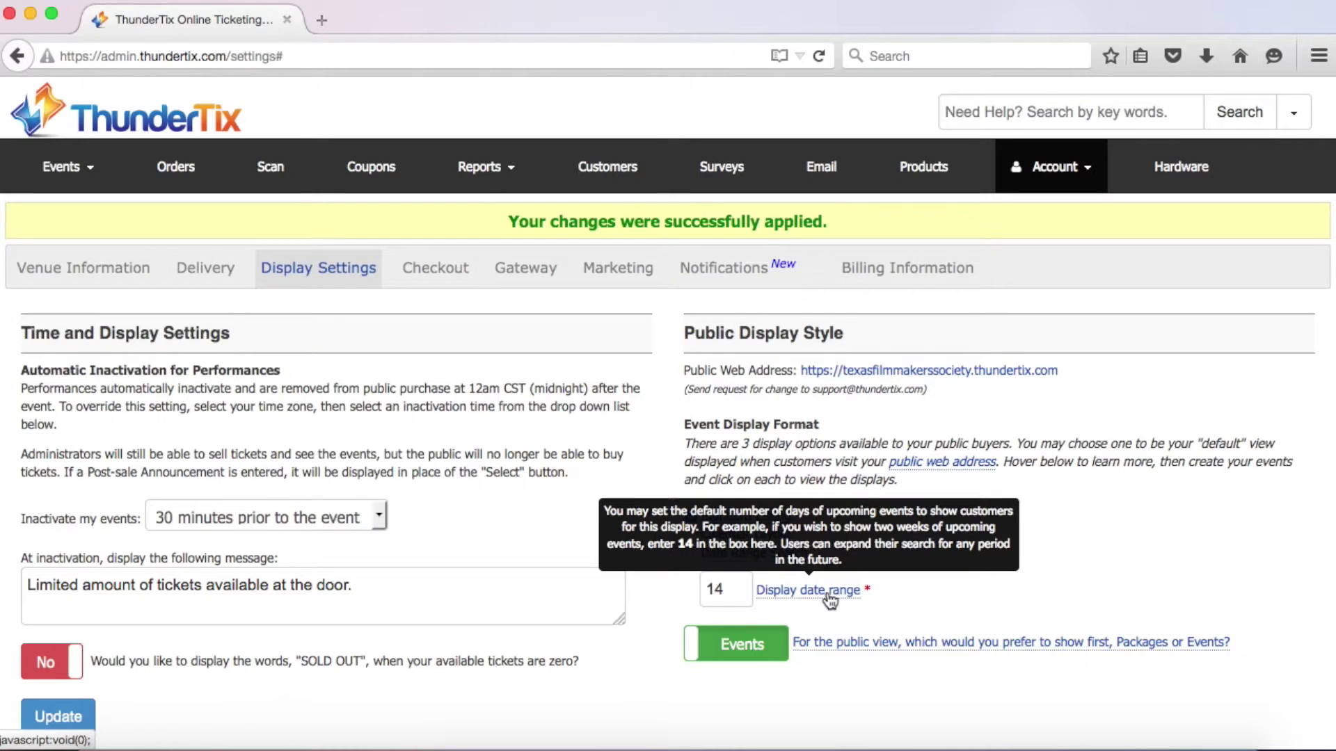
click(779, 663)
click(779, 663)
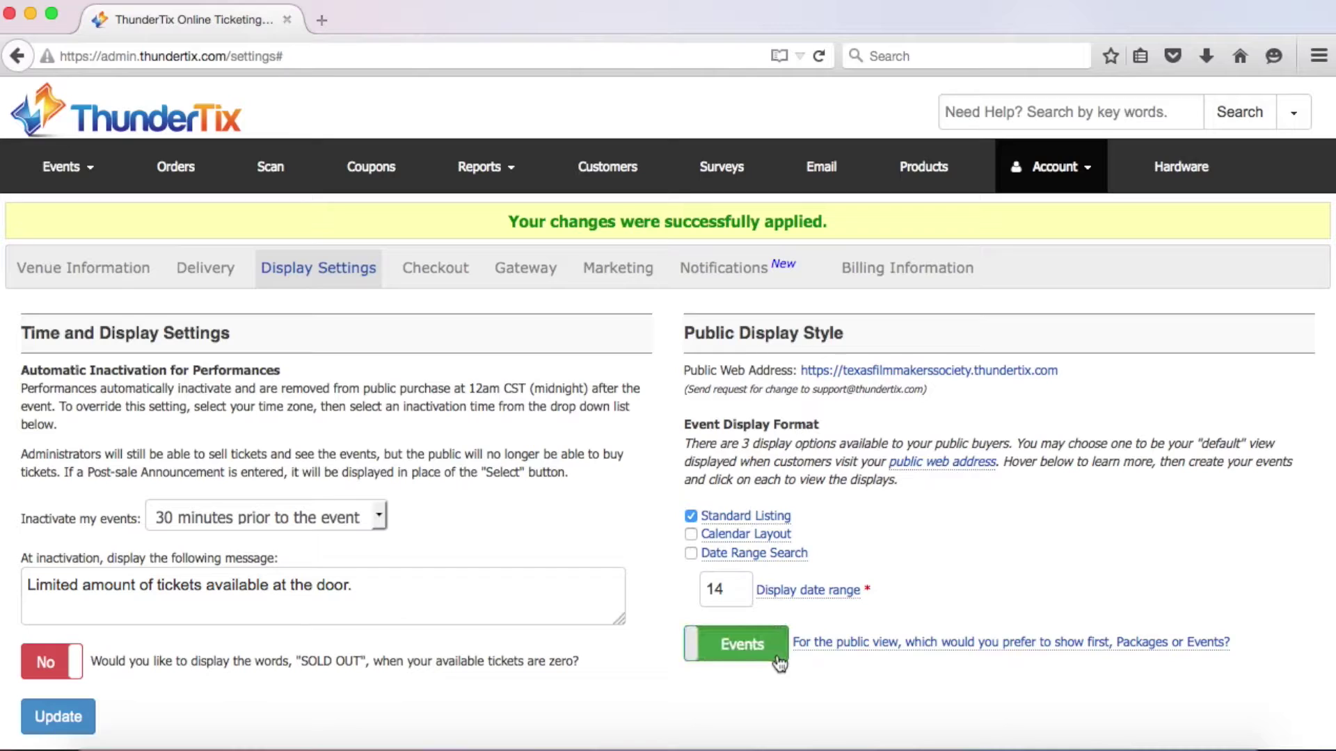
click(779, 663)
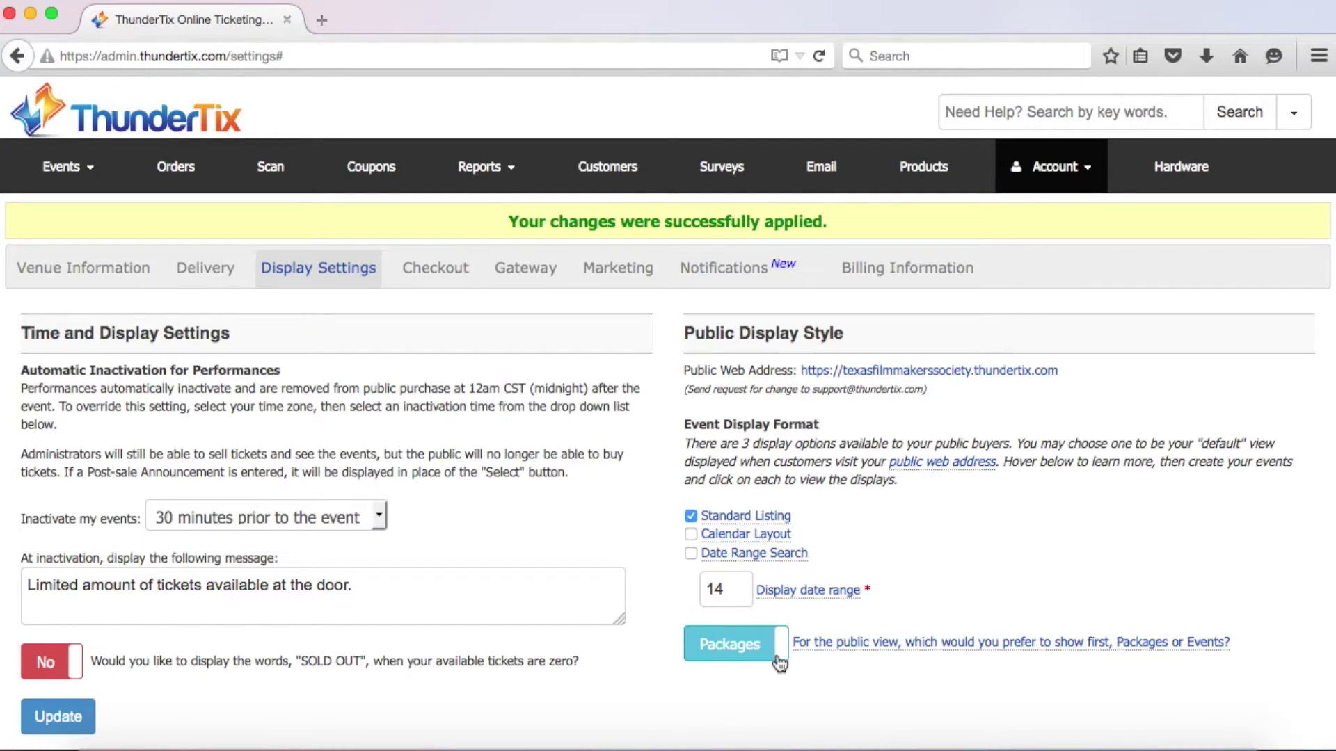
click(779, 663)
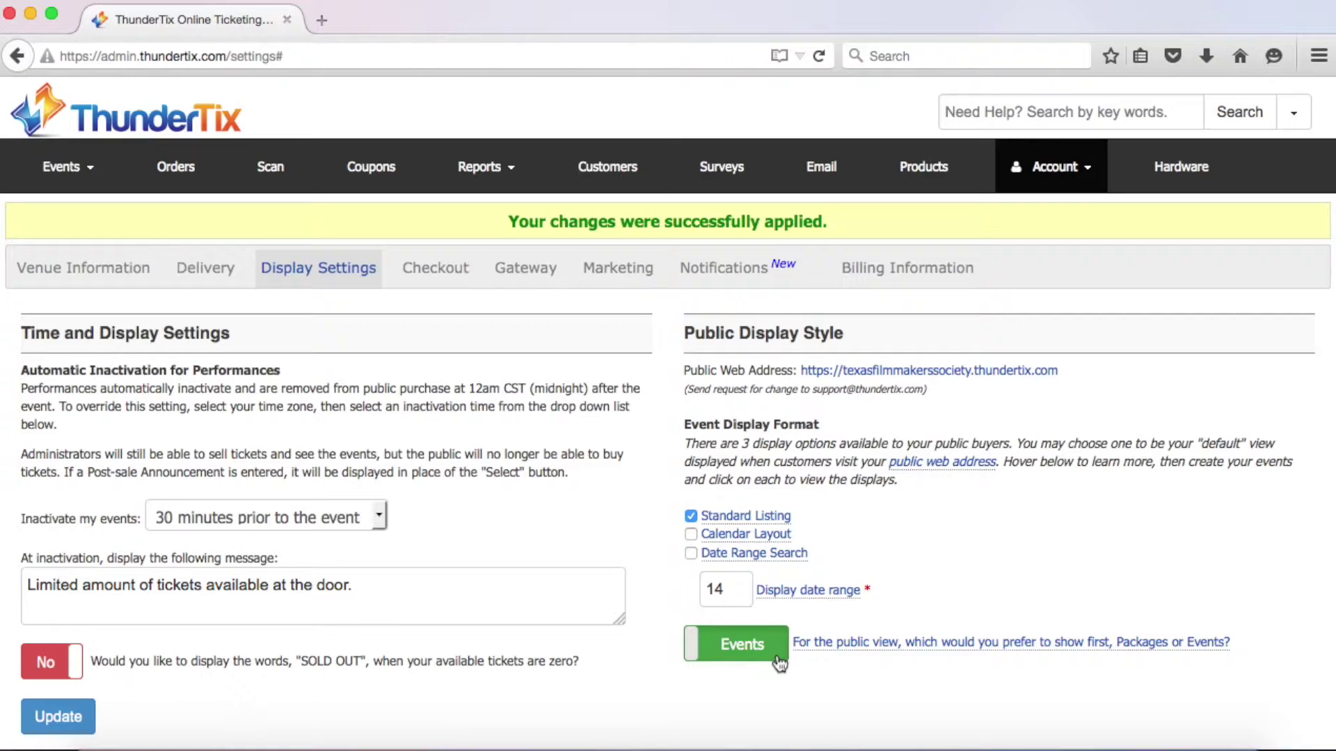
click(87, 722)
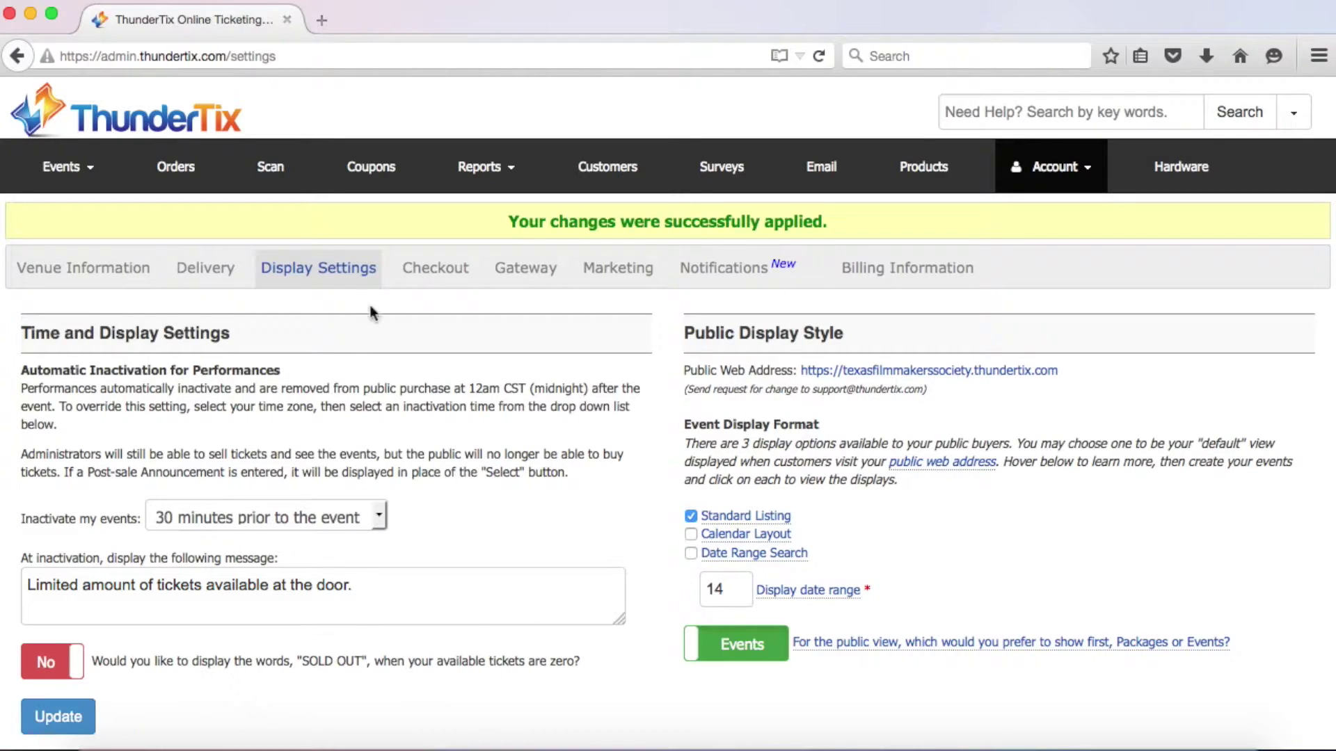
On the Checkout tab, set sales tax to 8.25 and collect tax on coupons
click(436, 277)
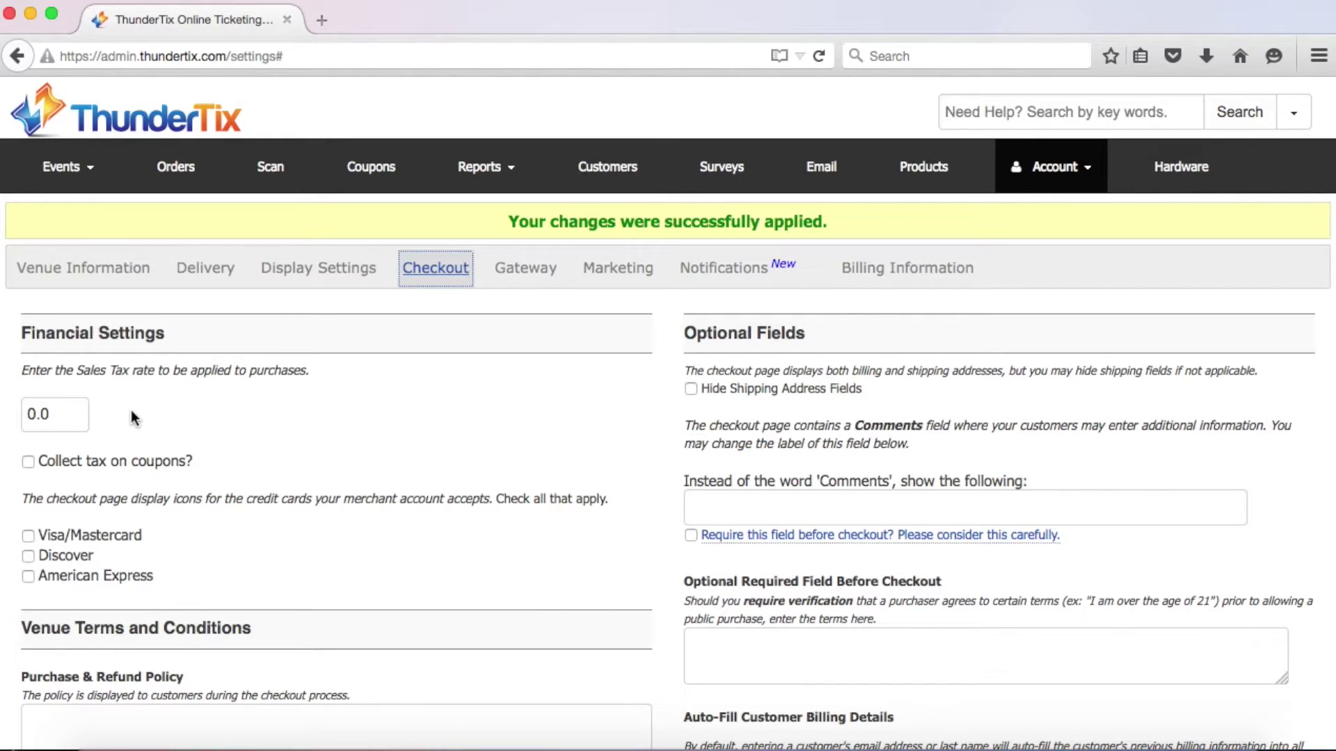
click(59, 415)
key(BackSpace)
key(BackSpace)
key(BackSpace)
text(8.25)
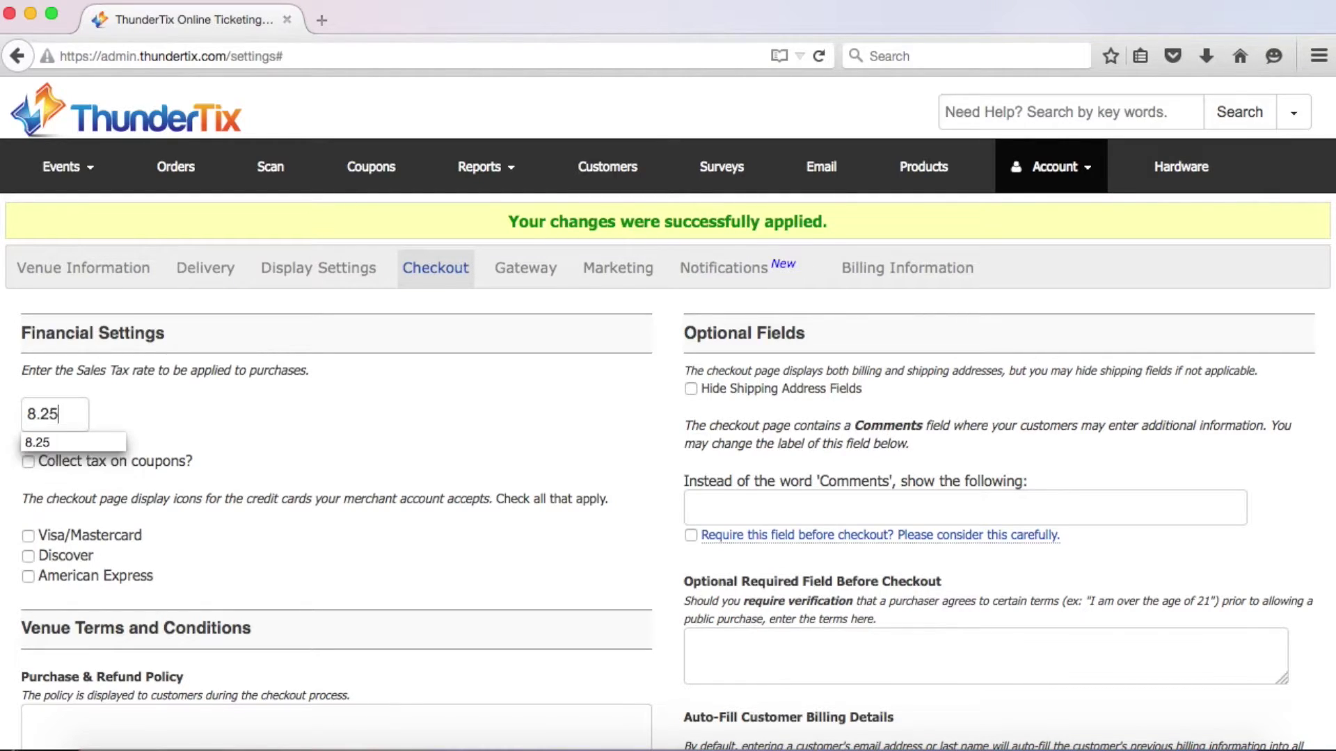
click(219, 404)
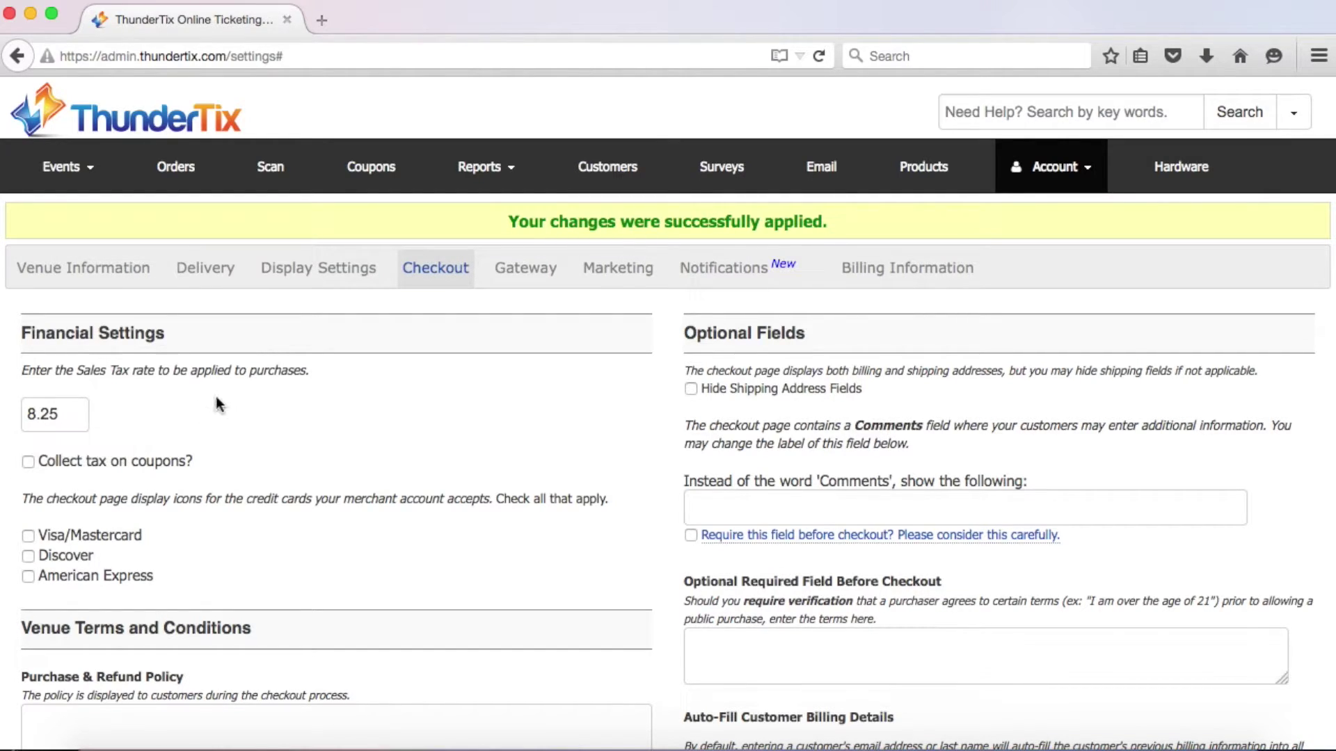
click(27, 465)
Accept Visa/Mastercard, Discover and American Express at checkout
click(28, 538)
click(28, 557)
click(27, 574)
Write the full-refund-until-event-date policy and hide the shipping address fields
scroll(174, 586, down, 5)
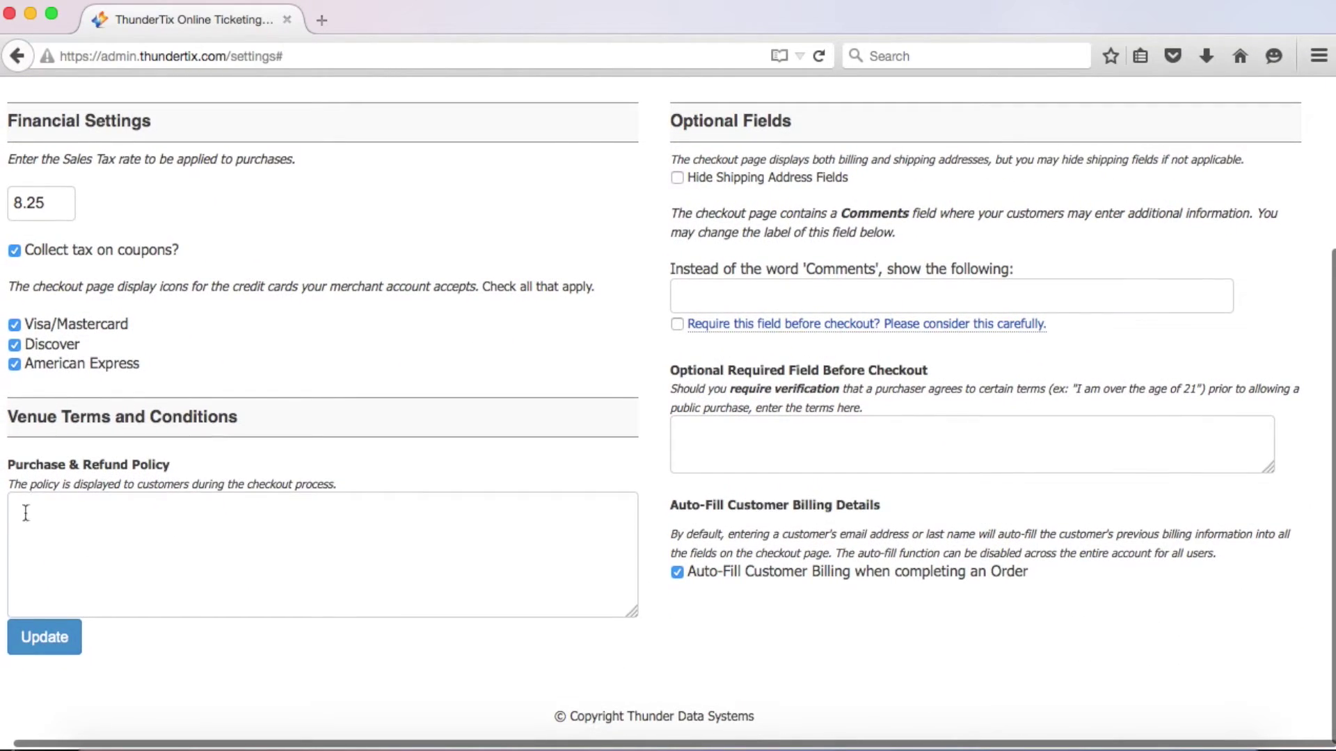
click(26, 512)
text(You may rec)
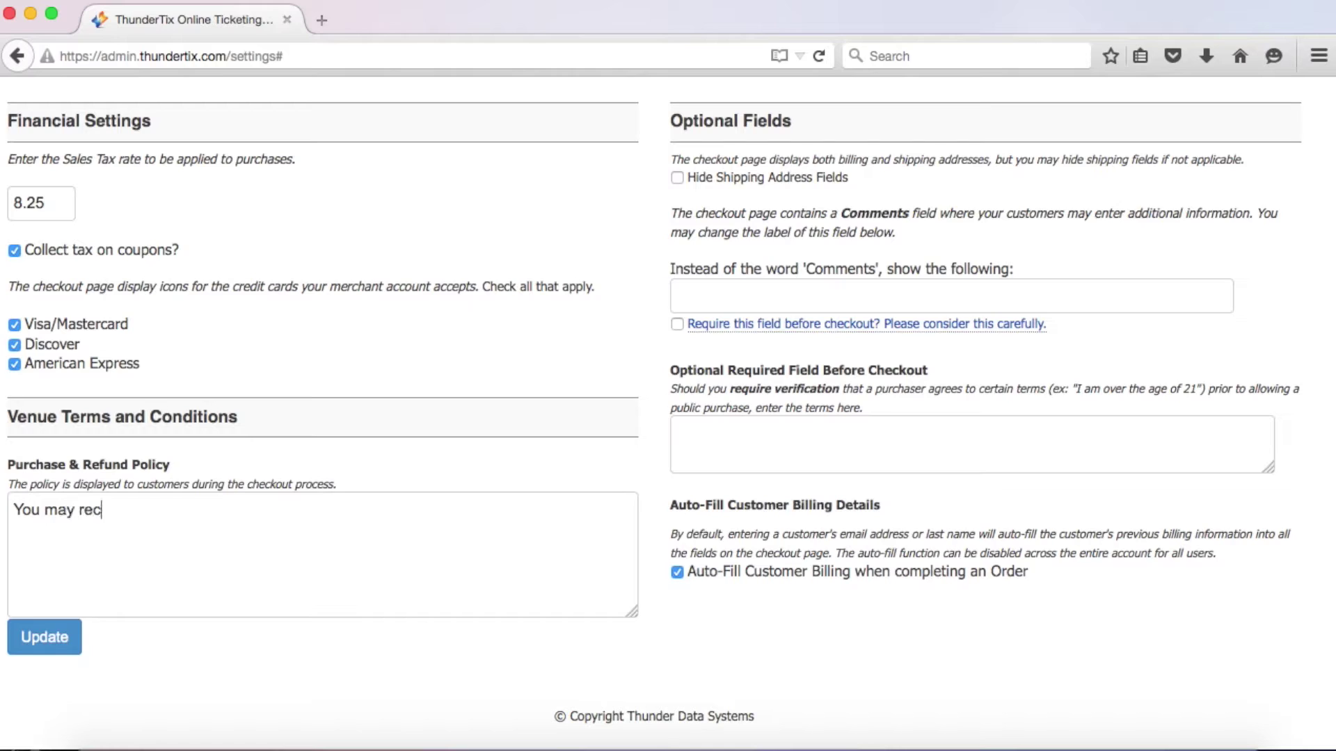
text(eive a full refund fo)
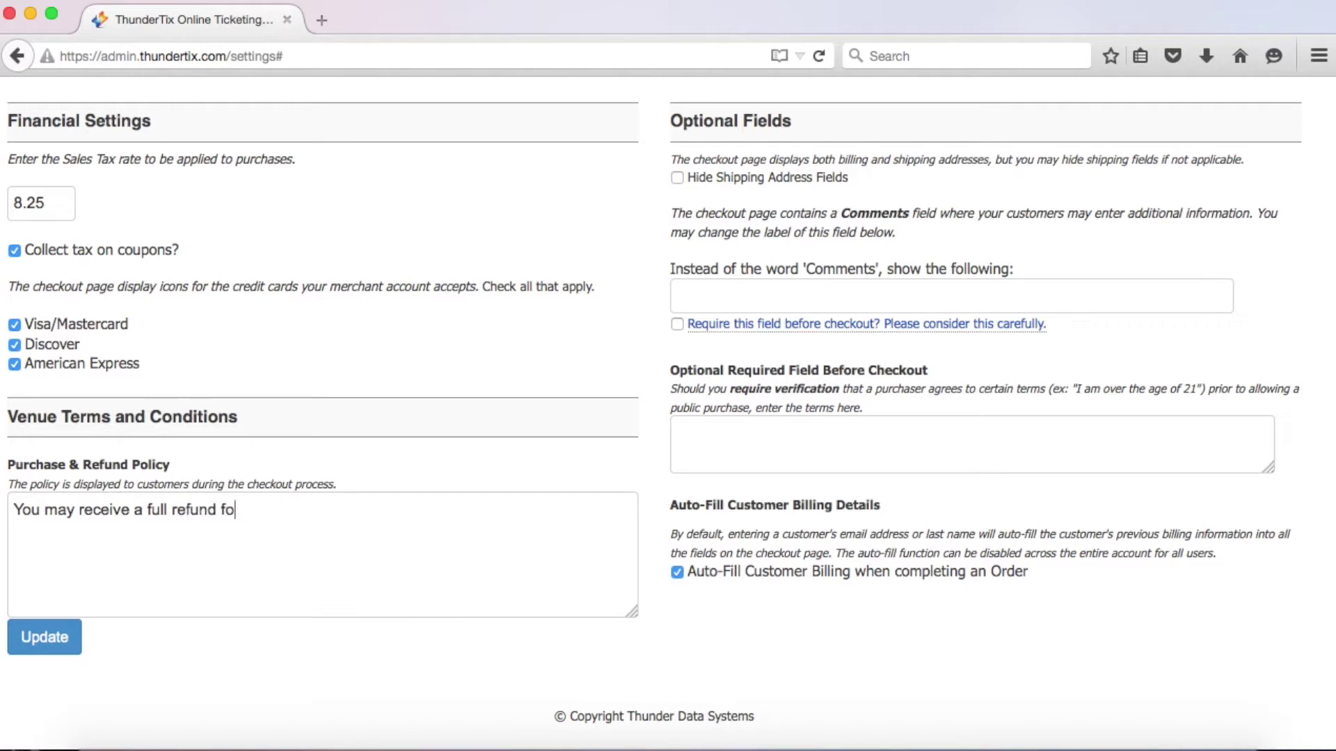
text(r your purchase)
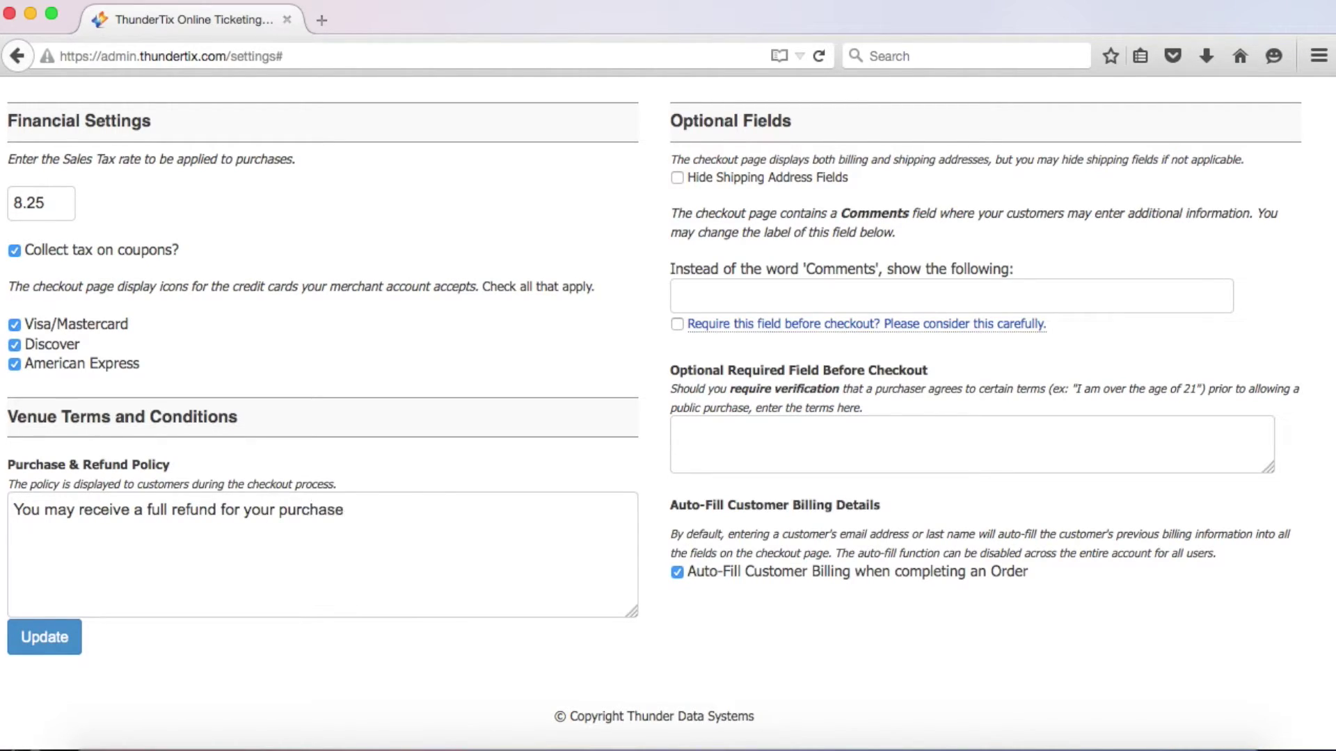
text( up until the event date.)
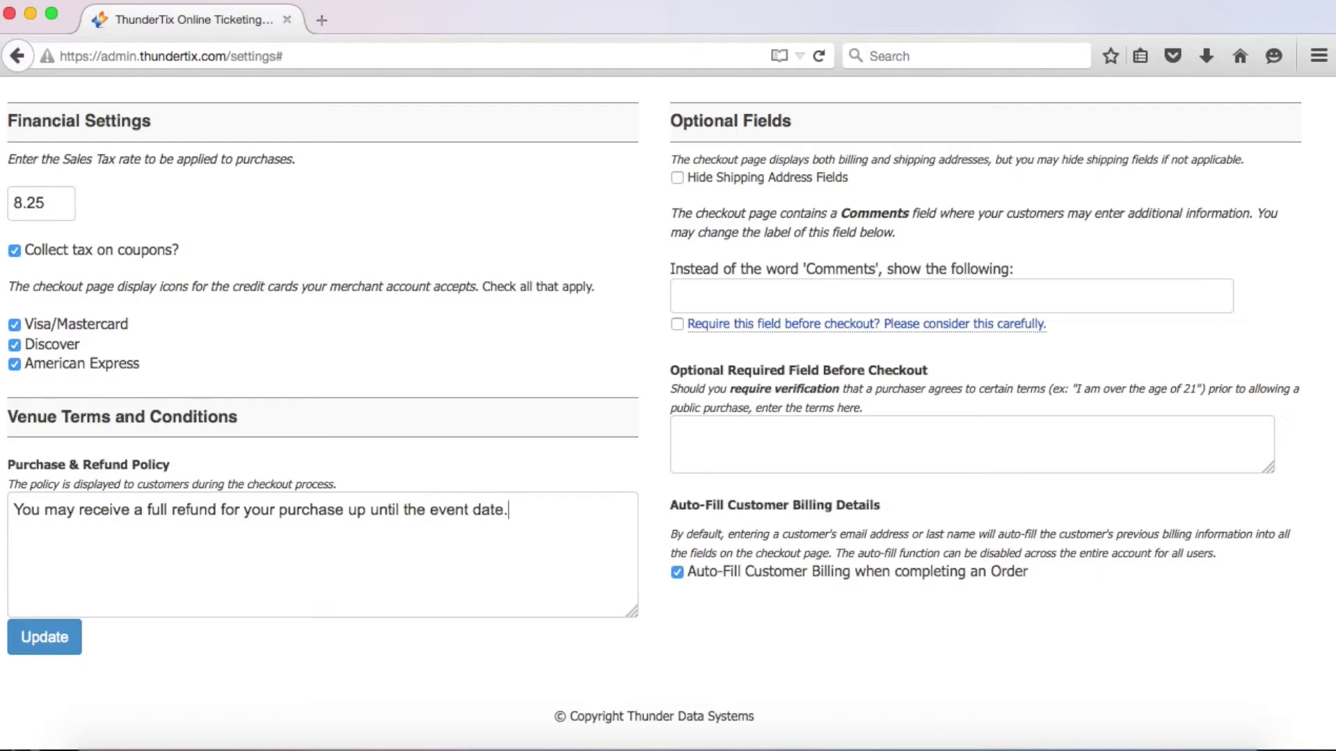
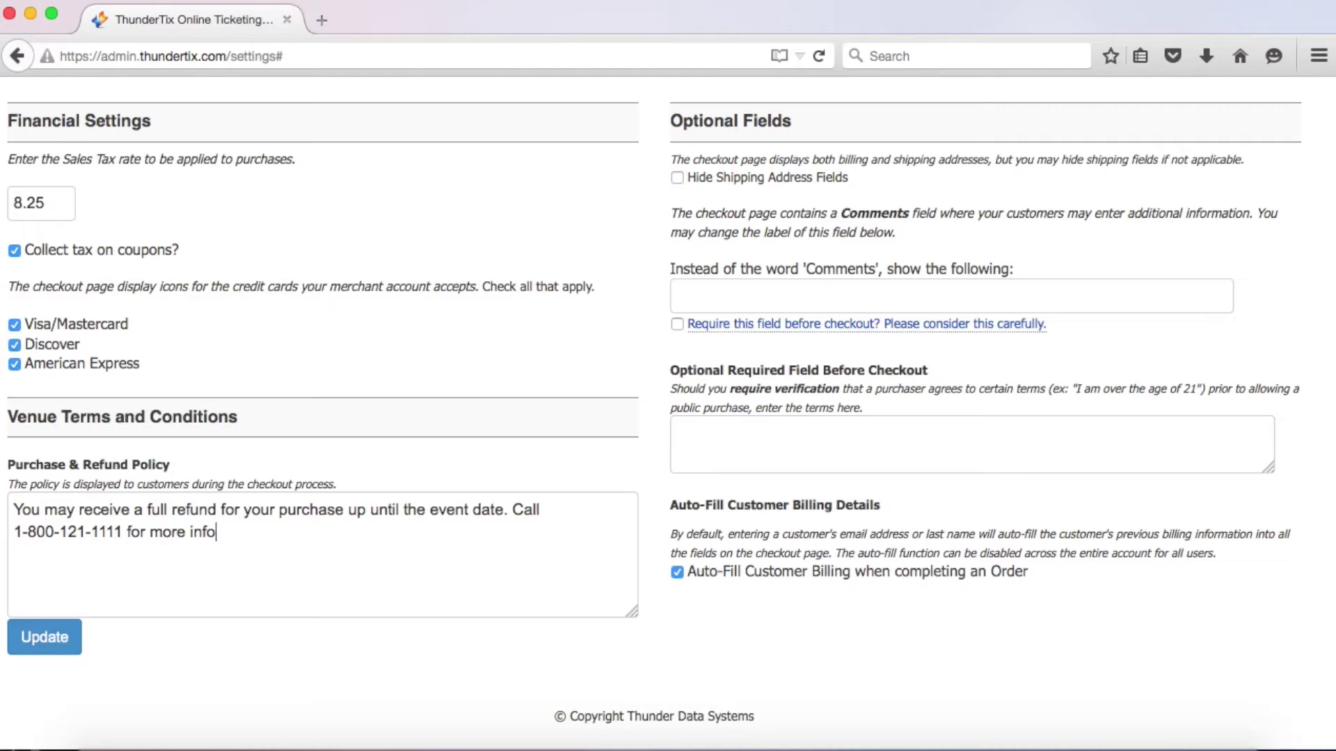
text(rmation.)
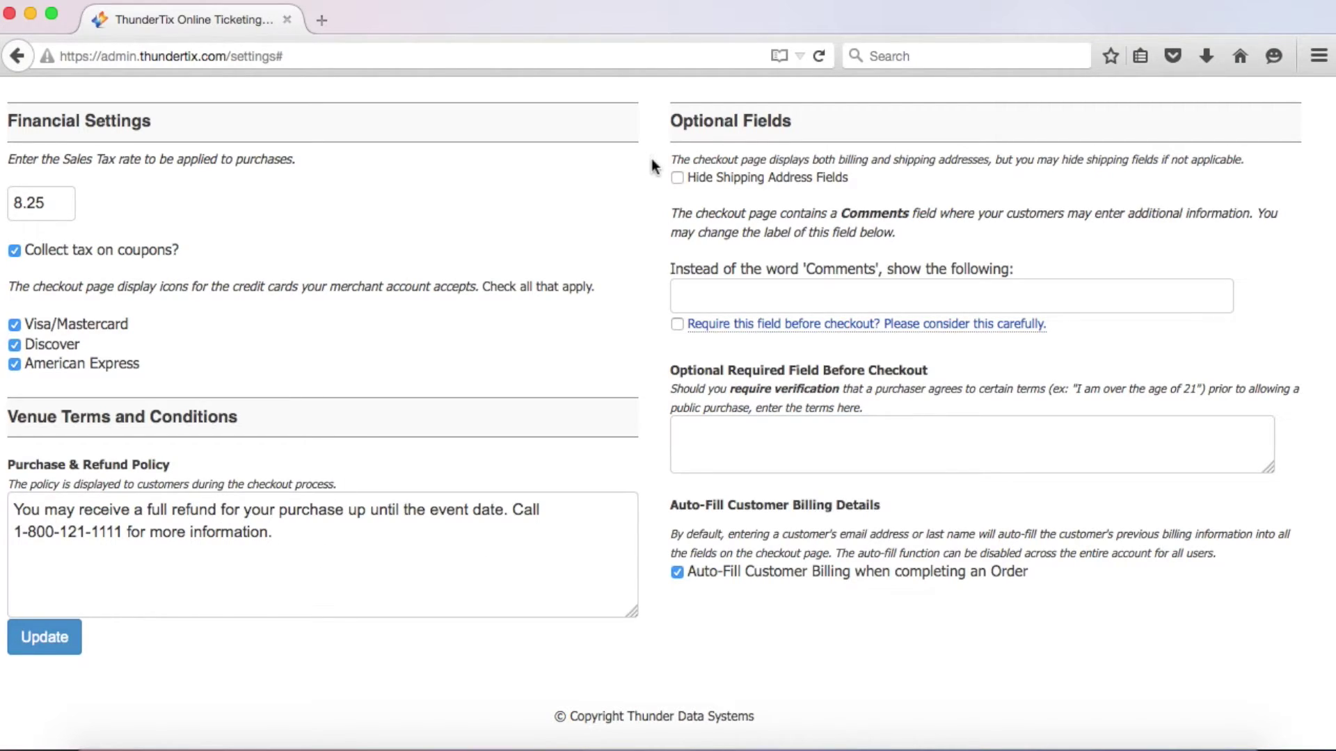
click(676, 178)
Add the required checkout term 'I certify I am over the age of 21.'
mouse_move(697, 332)
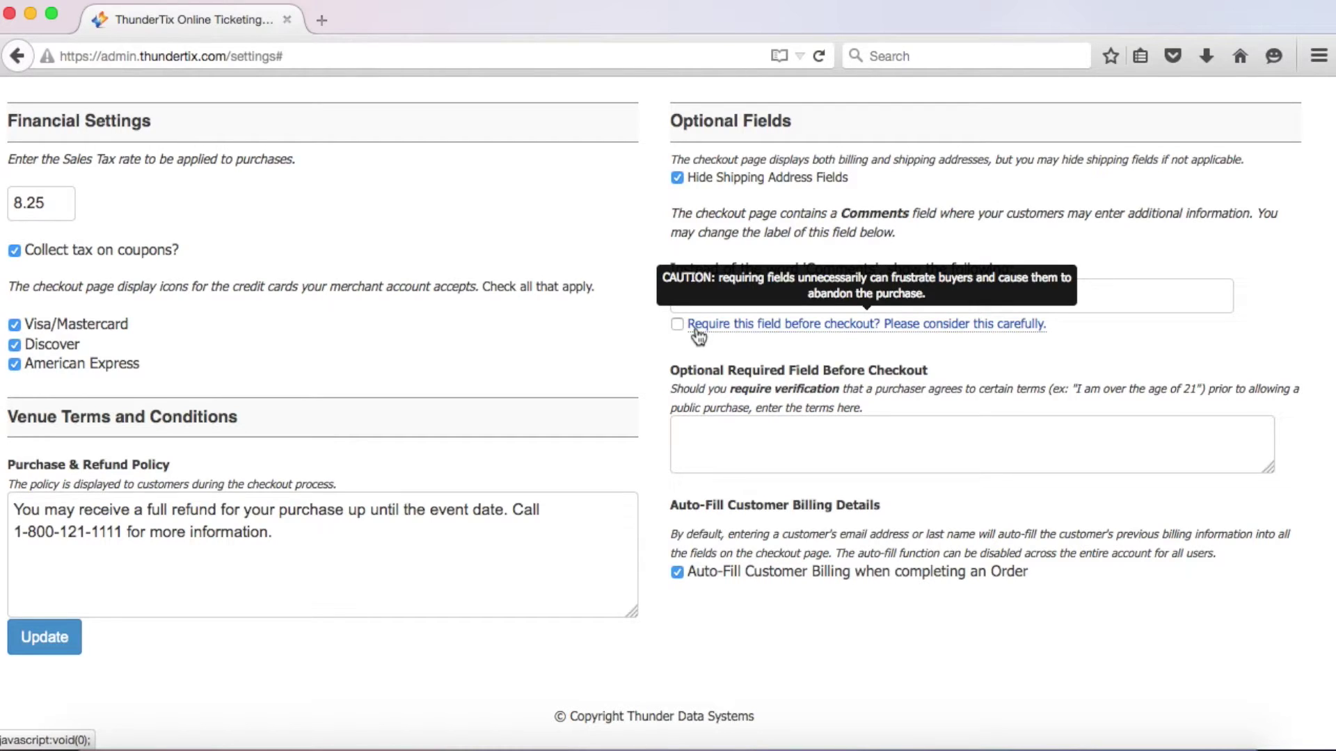
click(674, 421)
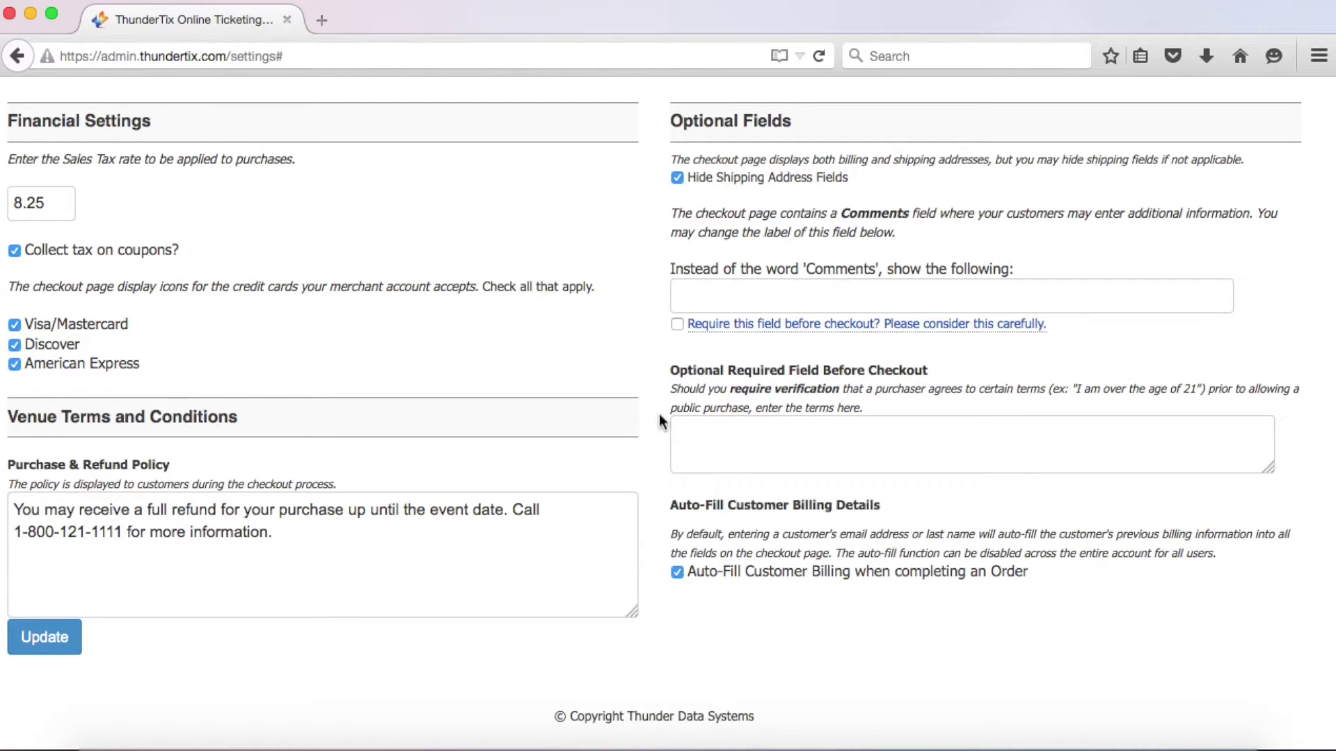
text(I certify that)
text(I am over the a)
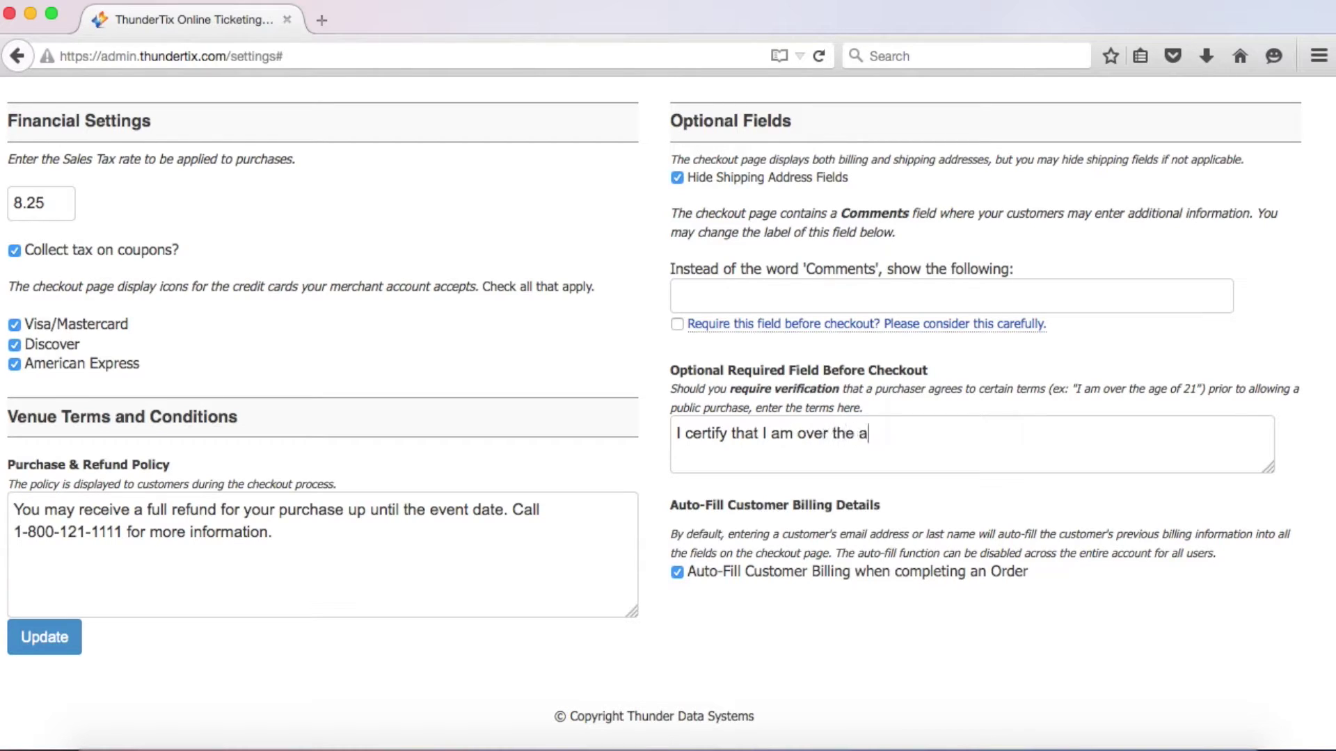
text(ge of 21.)
Save the checkout settings and bring up the payment gateway settings
scroll(671, 570, left, 1)
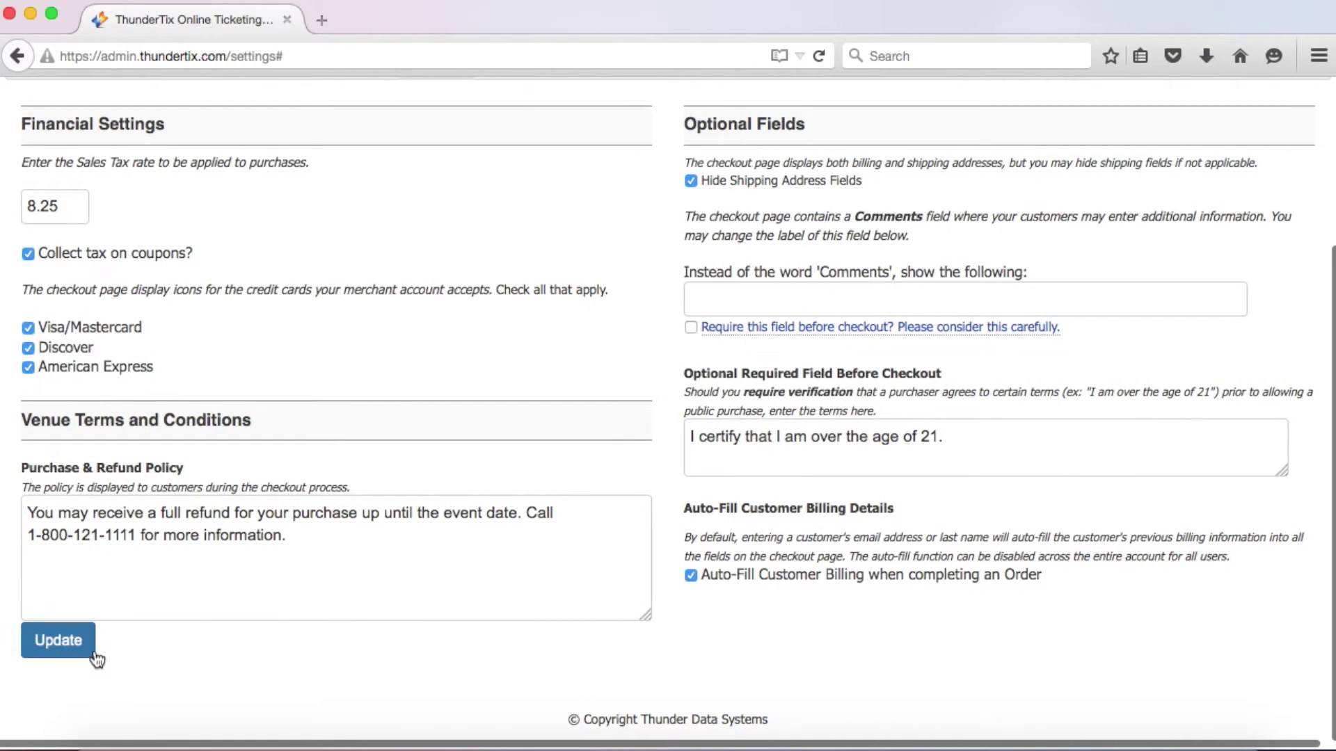
click(58, 640)
click(525, 270)
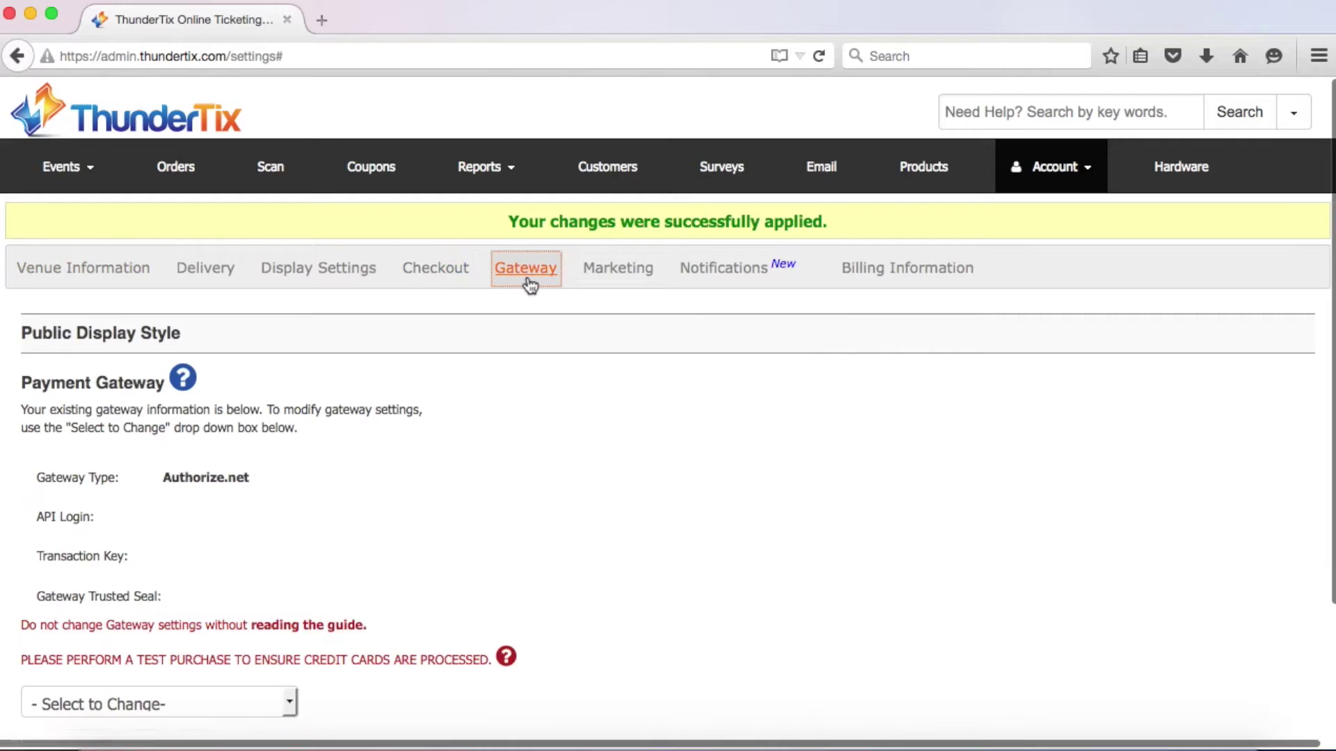
Open the payment gateway guide in a new tab, then close it
scroll(525, 278, down, 5)
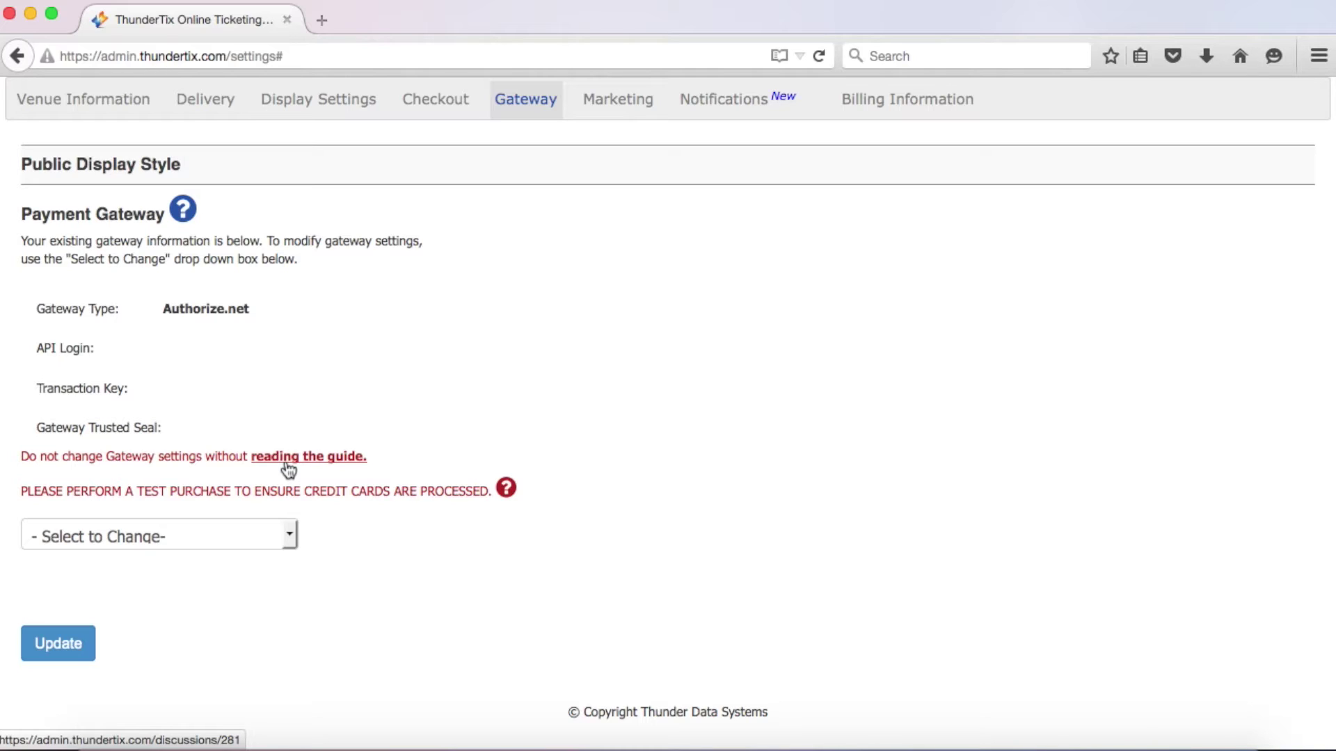
click(287, 465)
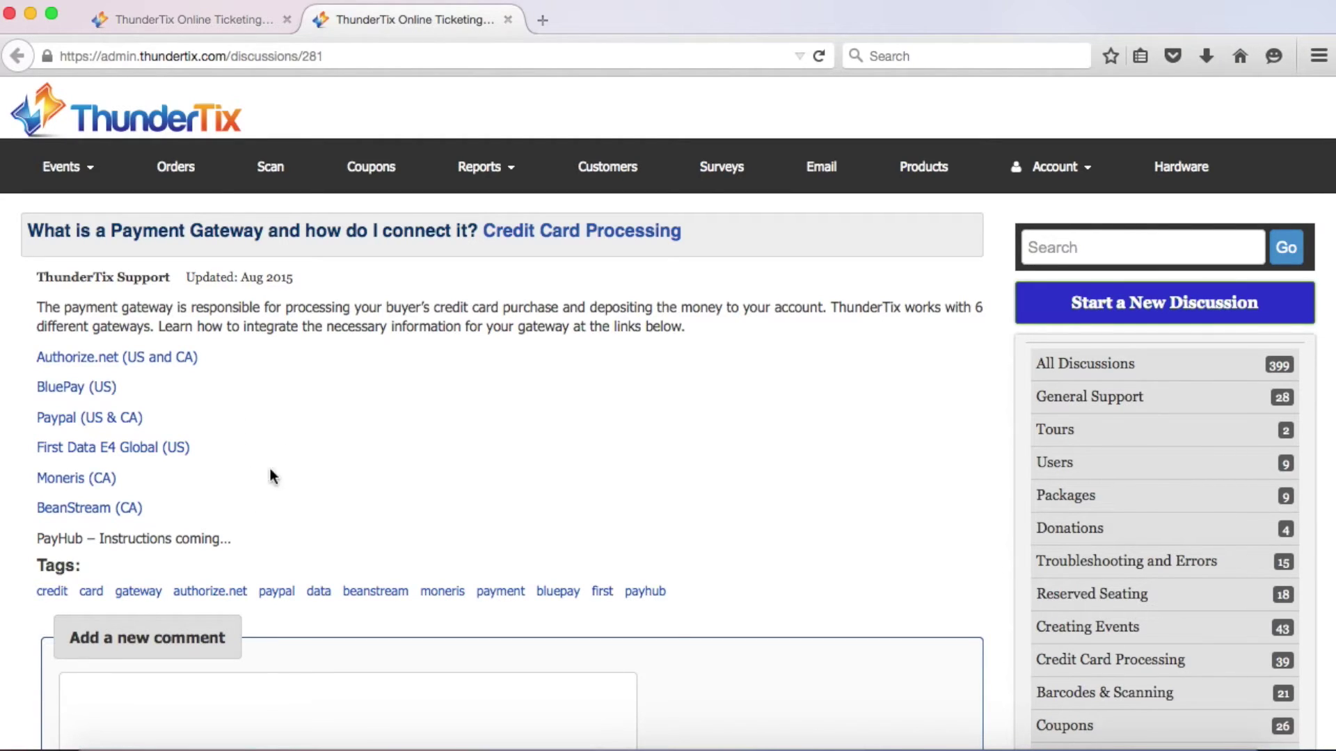
click(509, 19)
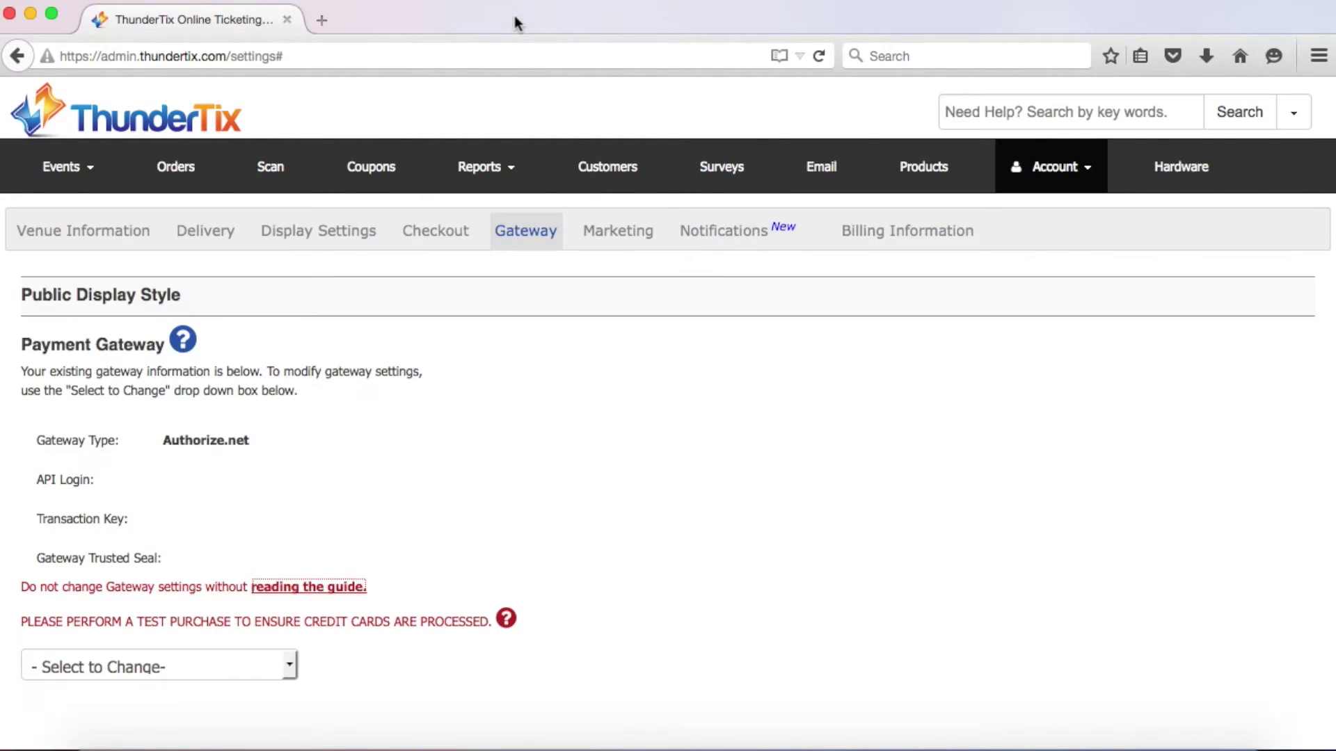
Keep Authorize.net as the gateway type and save the gateway settings
click(292, 664)
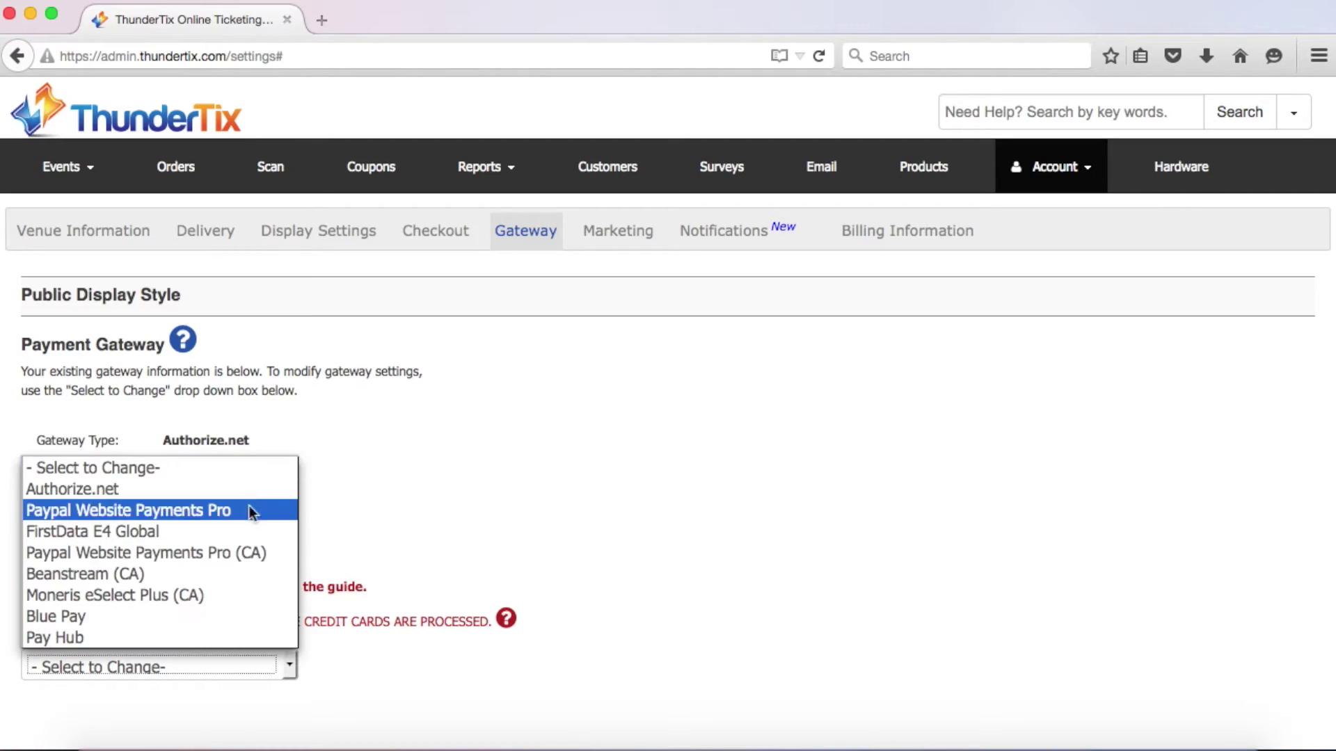
click(236, 490)
scroll(237, 490, down, 5)
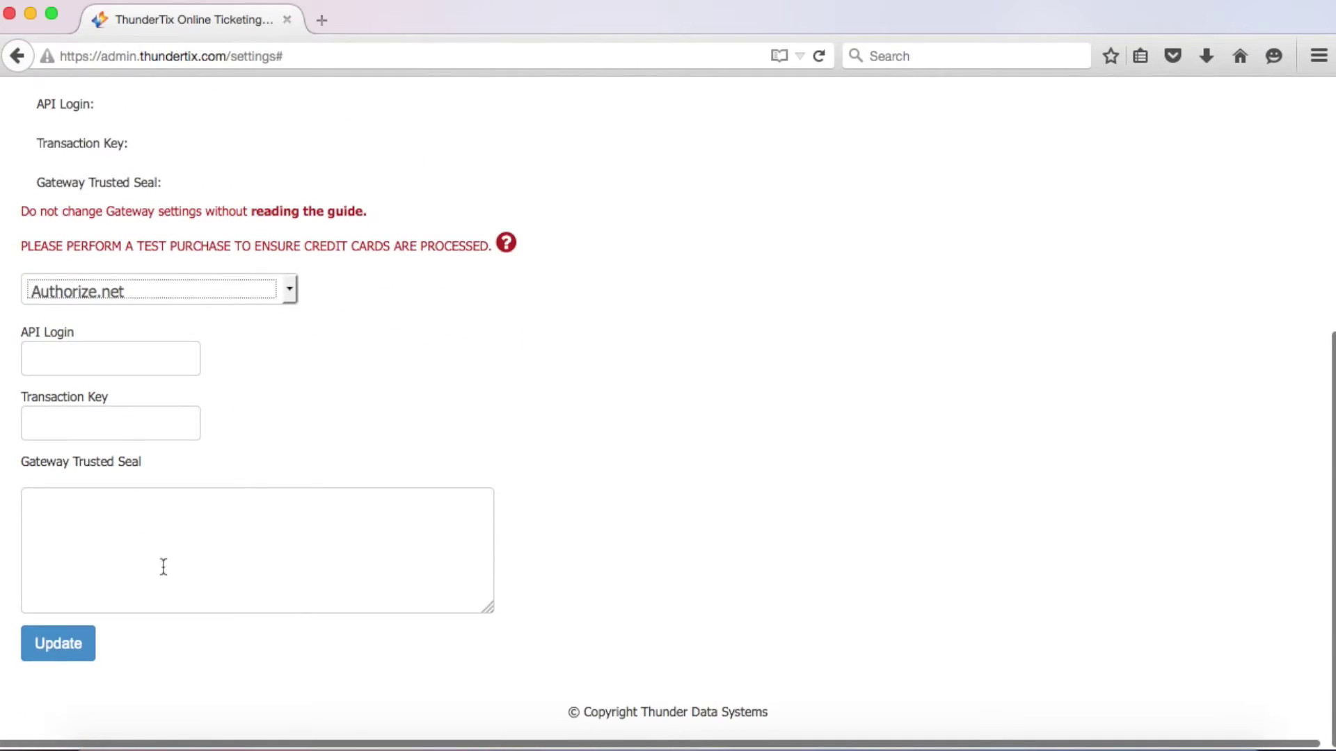
click(89, 658)
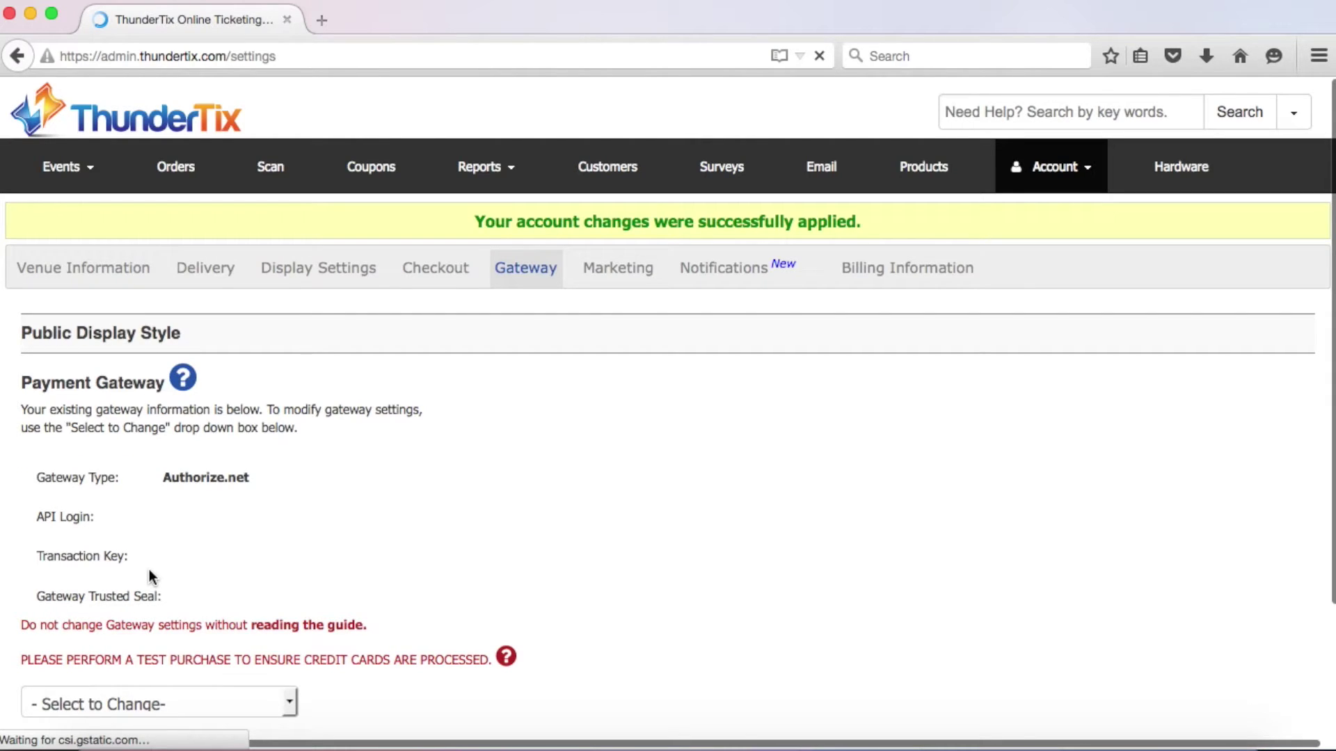
Show the Marketing settings and put the cursor in the empty Twitter Username field
click(621, 277)
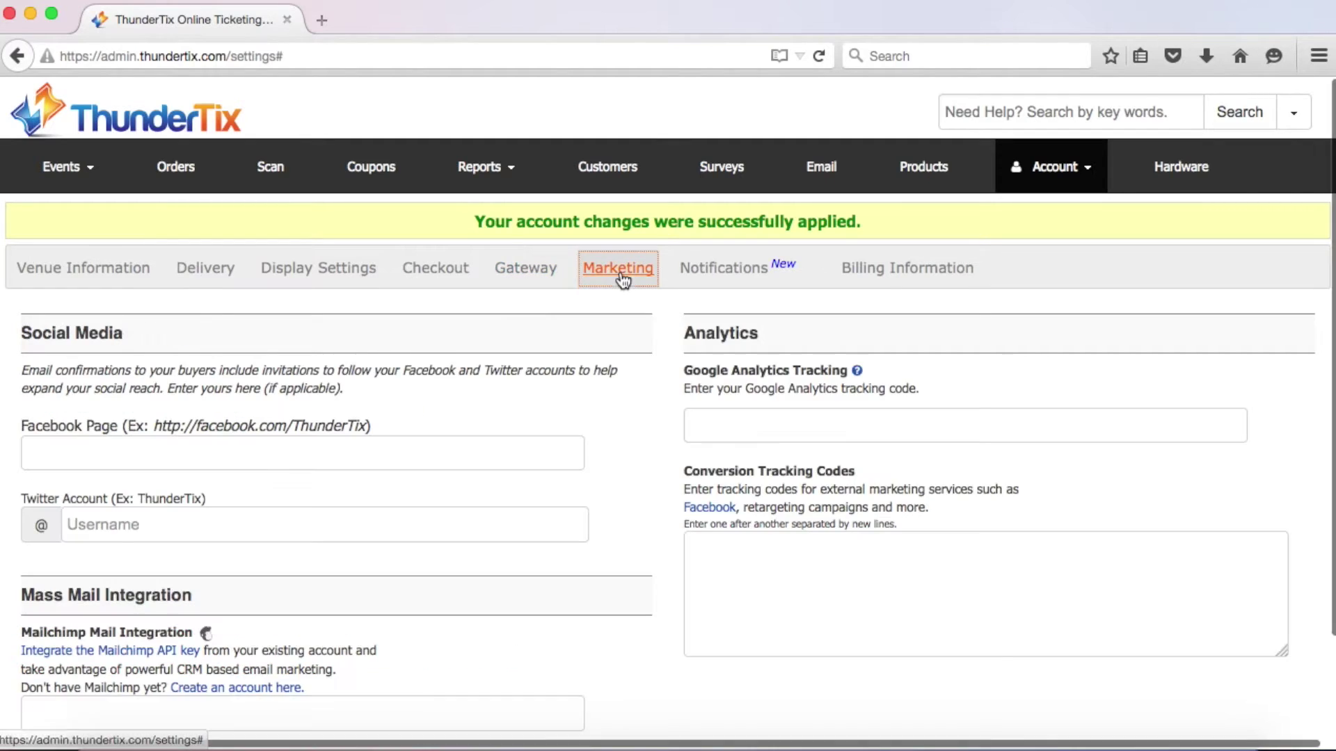
scroll(620, 282, down, 4)
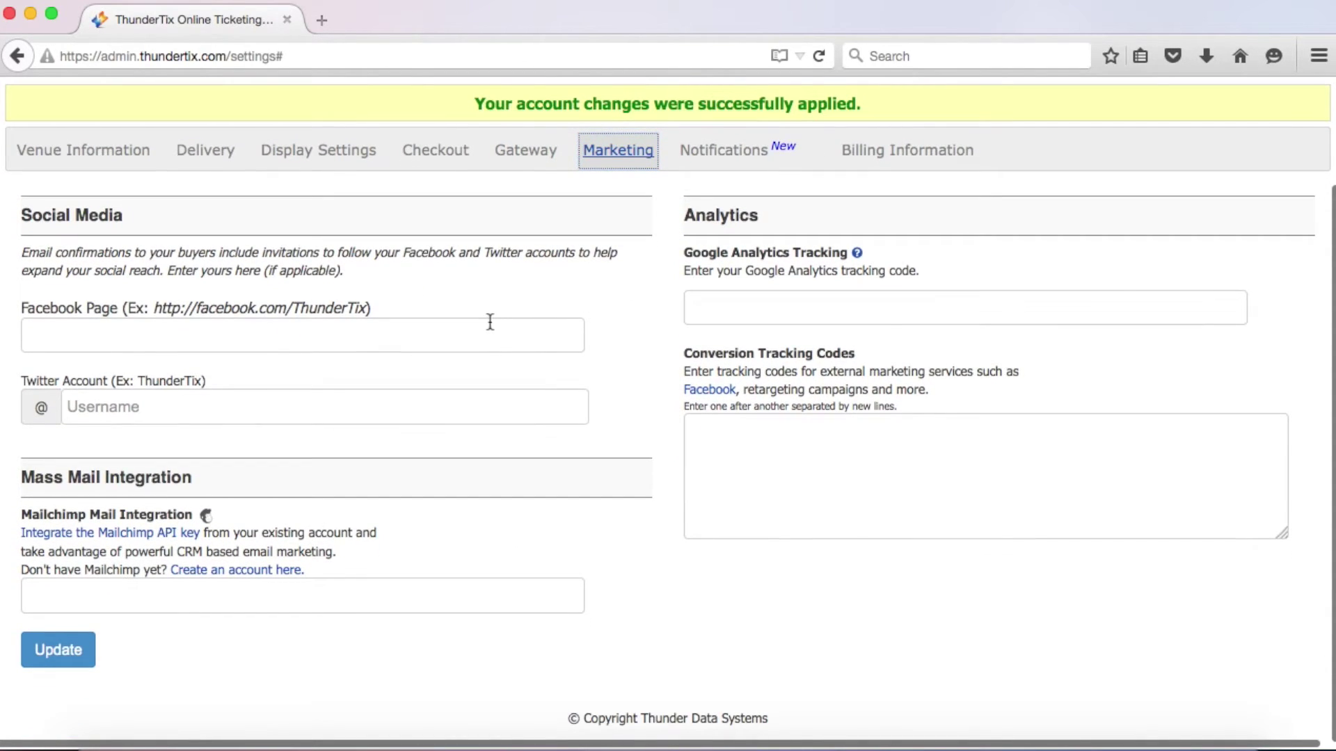
click(289, 410)
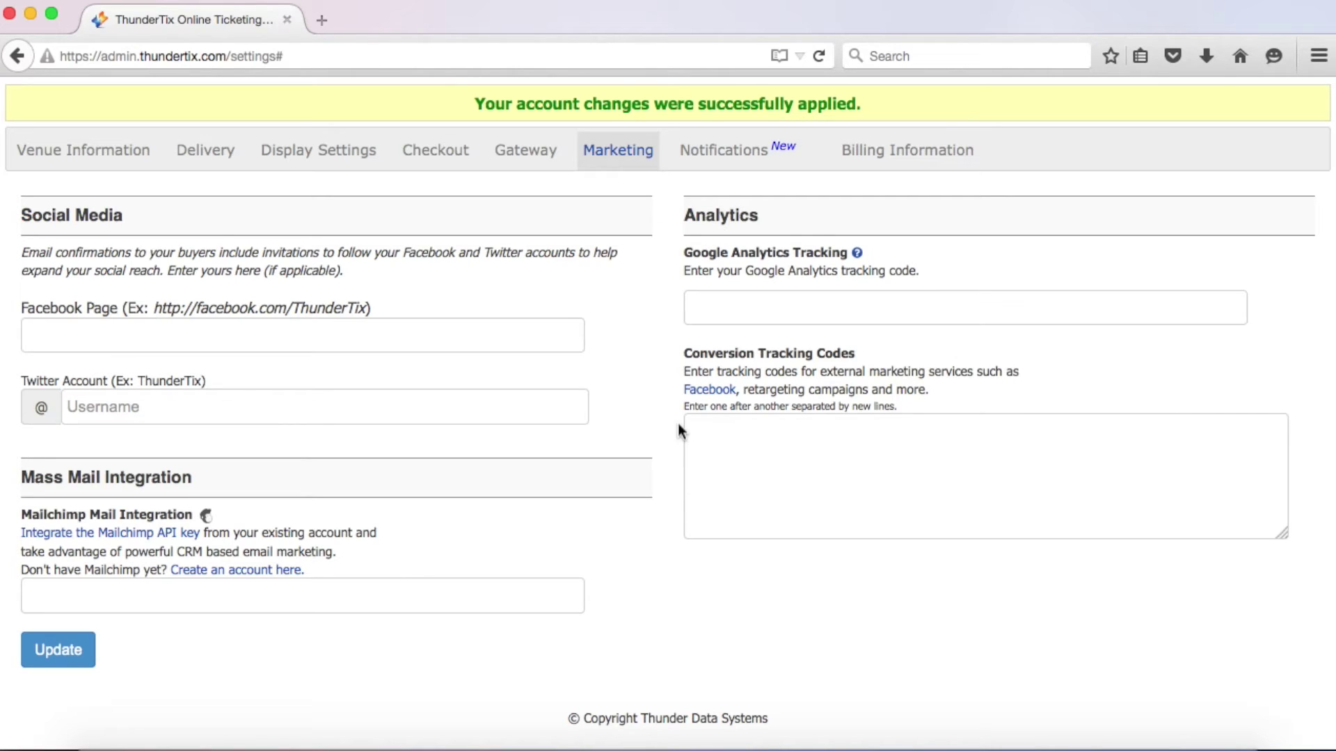
Save the blank marketing settings and enable the Email Reminder Add-on in Notifications
click(87, 658)
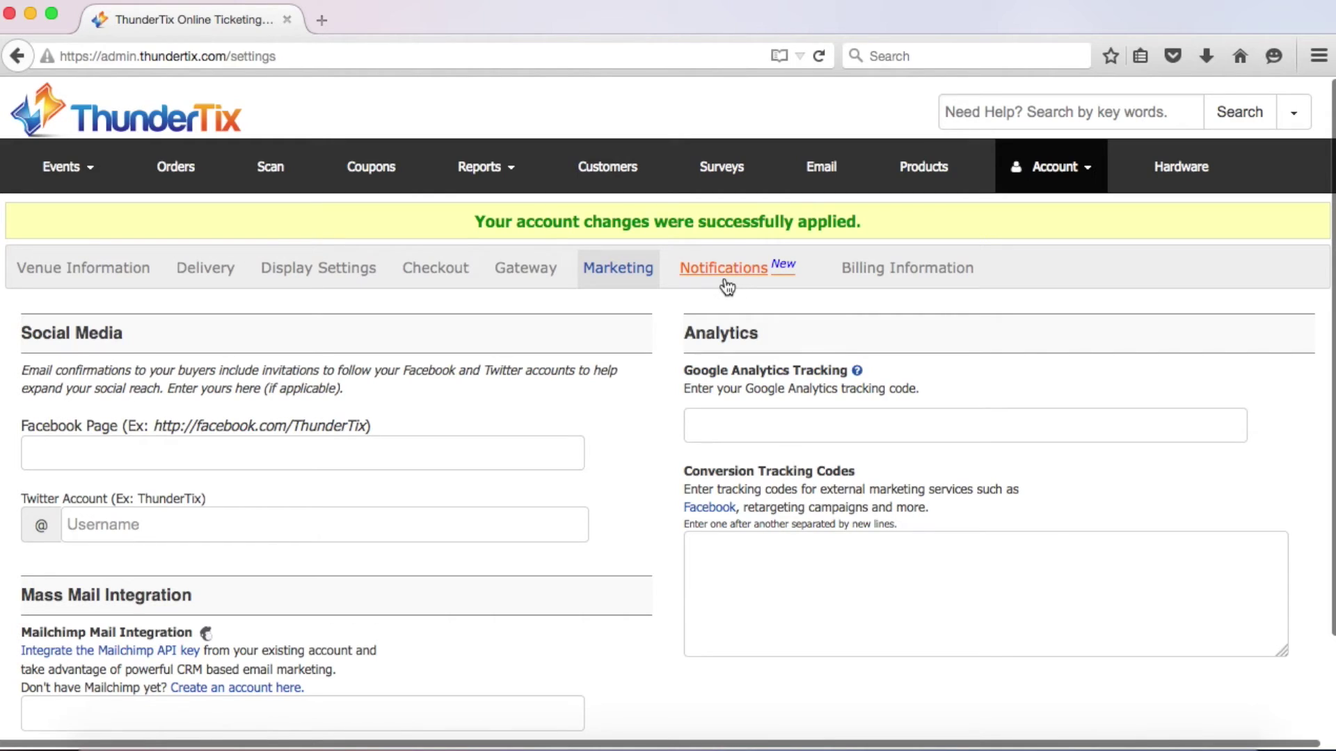
click(722, 287)
scroll(723, 282, down, 3)
scroll(724, 279, down, 1)
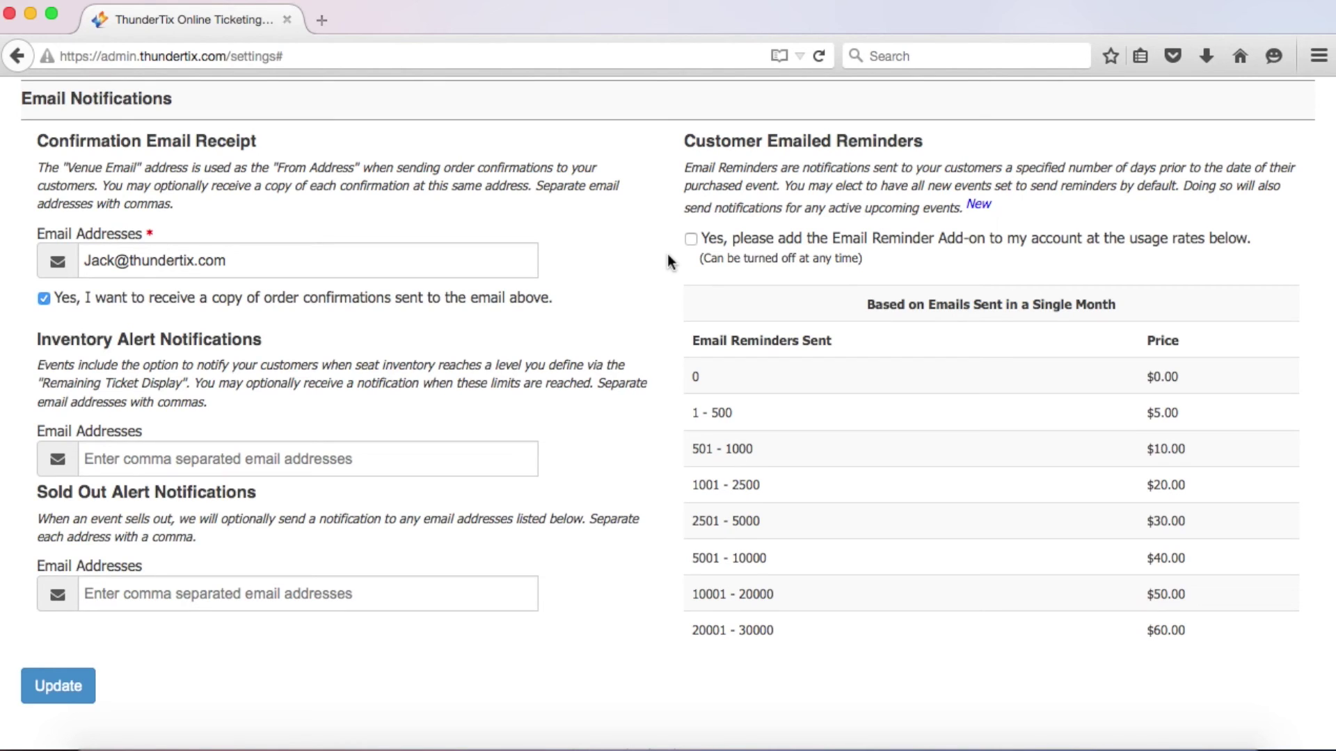
click(691, 240)
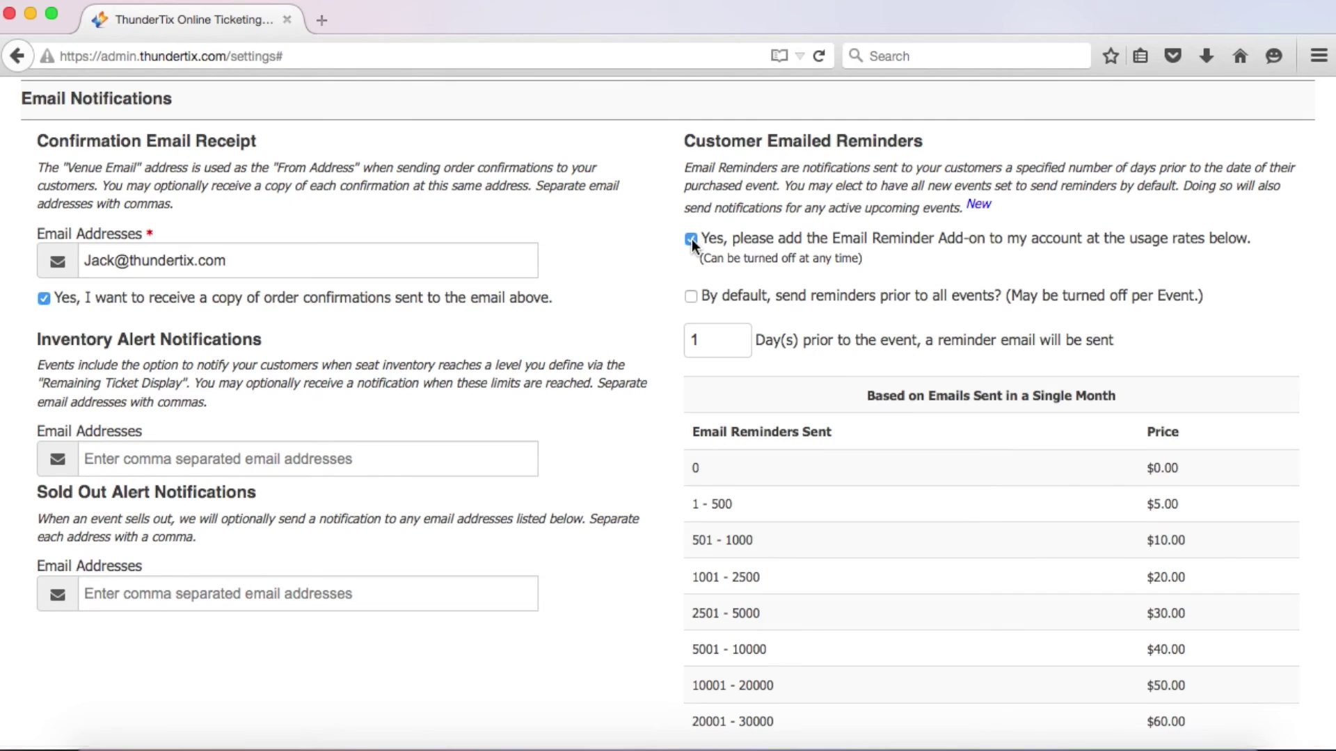
scroll(671, 262, down, 2)
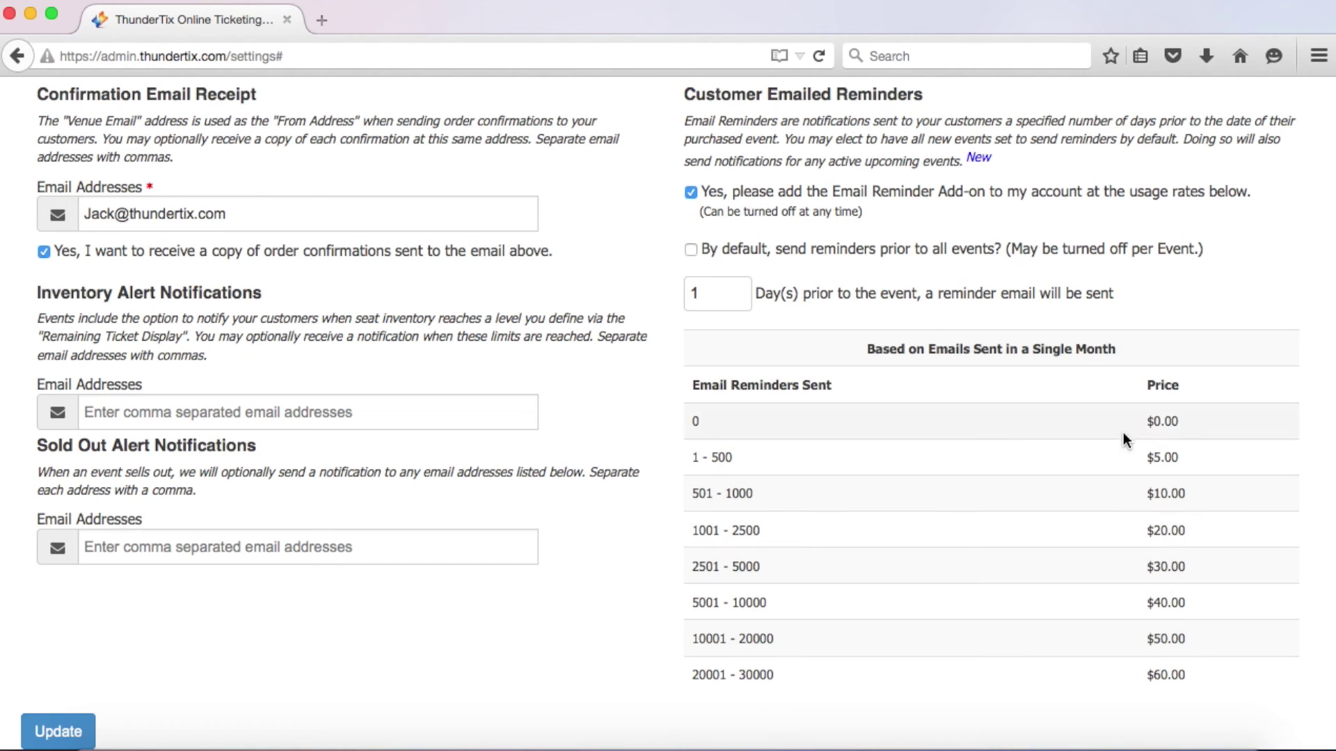
Send reminders by default 5 days before all events and save the notification settings
click(691, 252)
key(Right)
key(BackSpace)
text(5)
scroll(779, 309, down, 1)
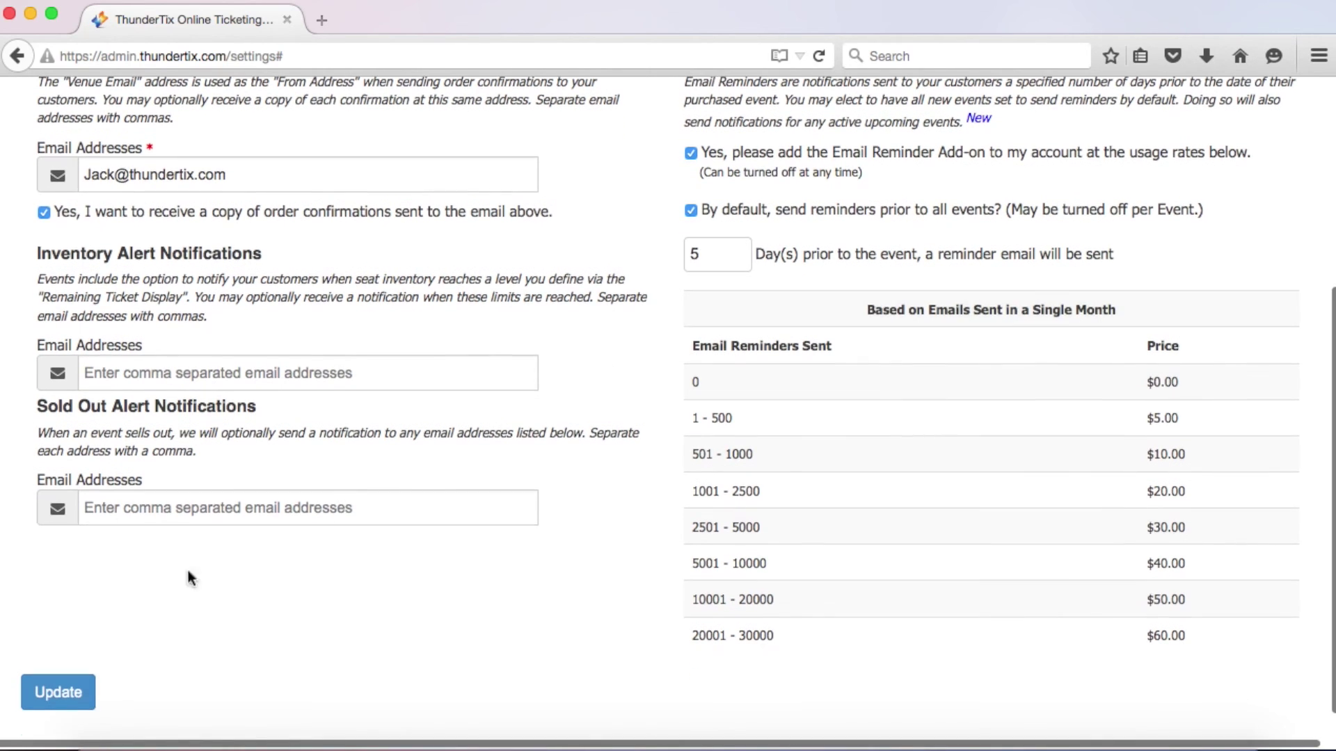
click(81, 689)
Review the existing Billing Information details and save them unchanged
click(857, 279)
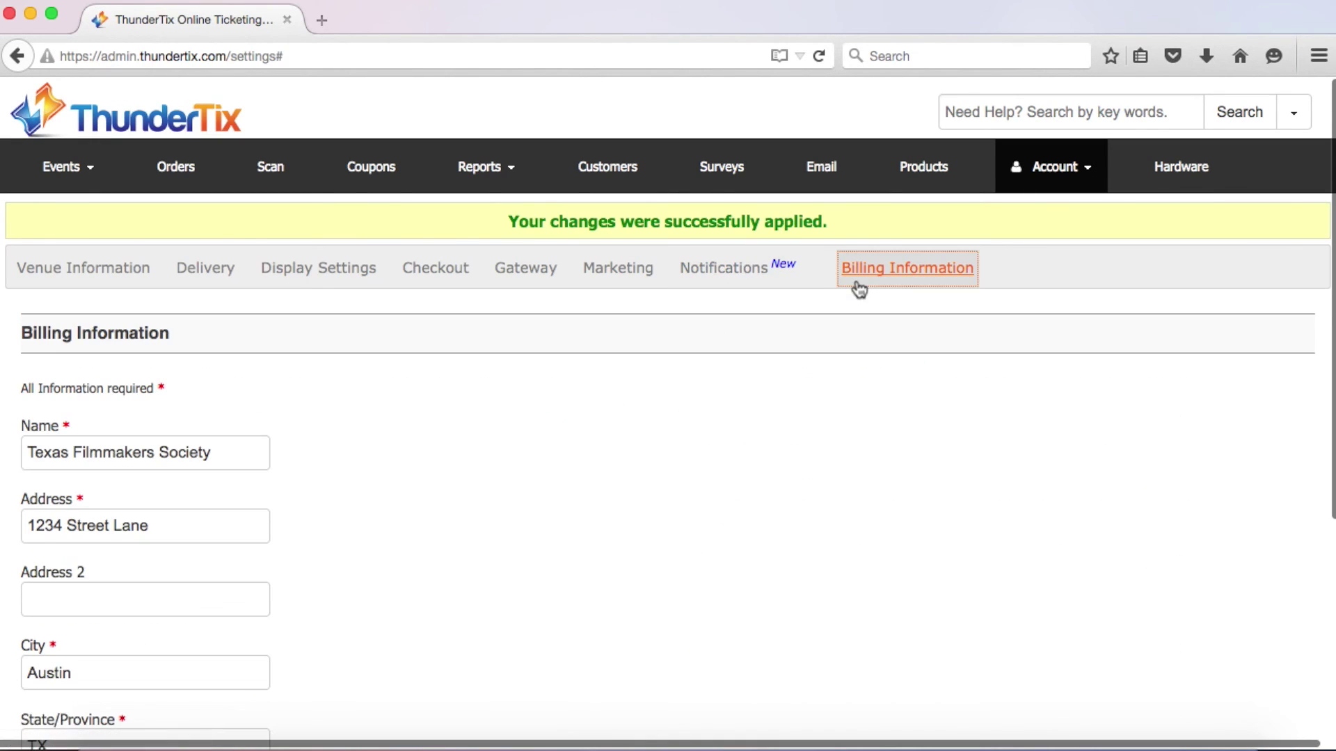
scroll(415, 478, down, 5)
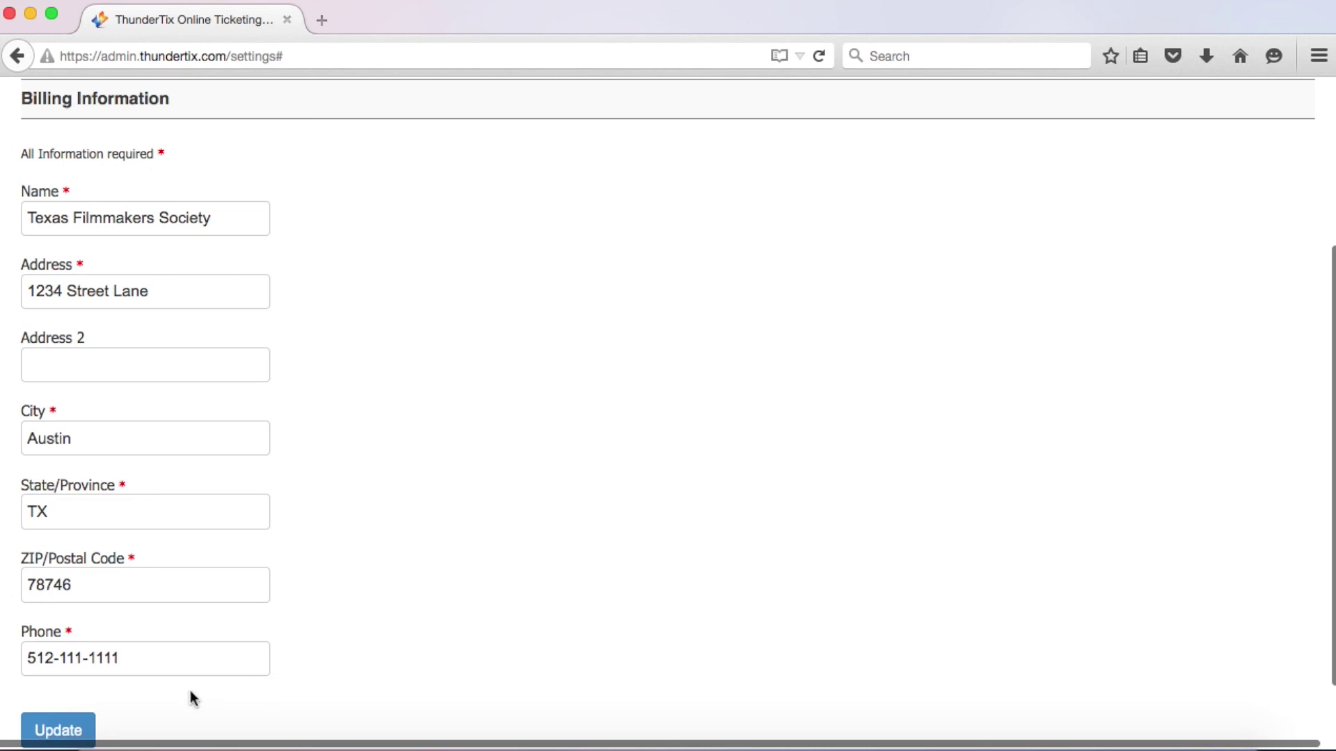
click(83, 723)
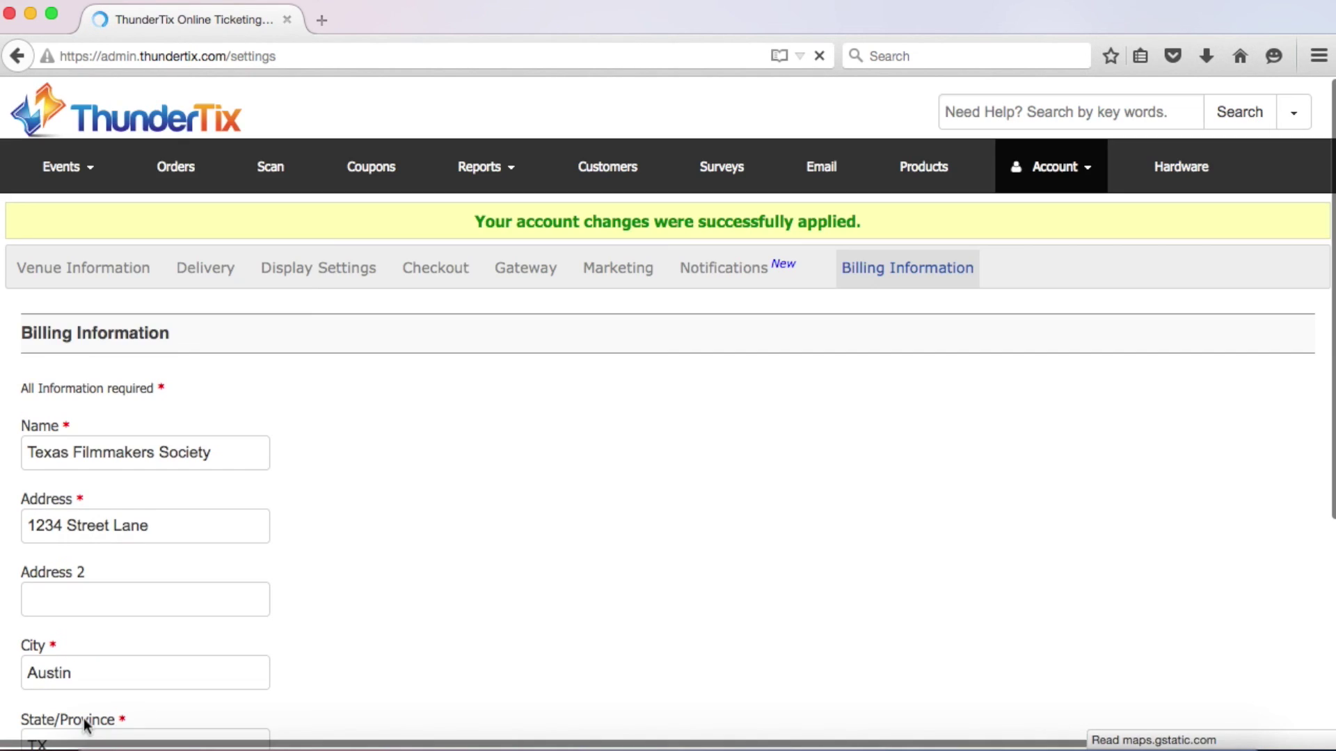